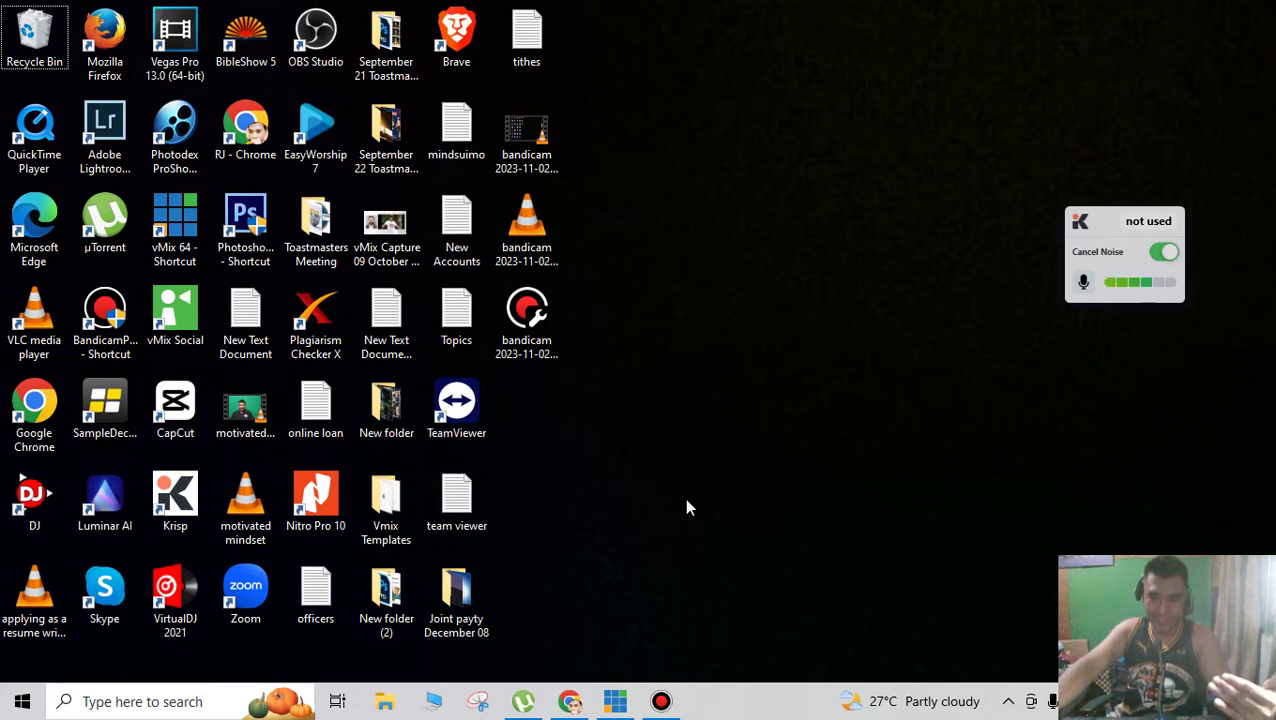
- Restore the vMix Pro window from the taskbar
click(615, 701)
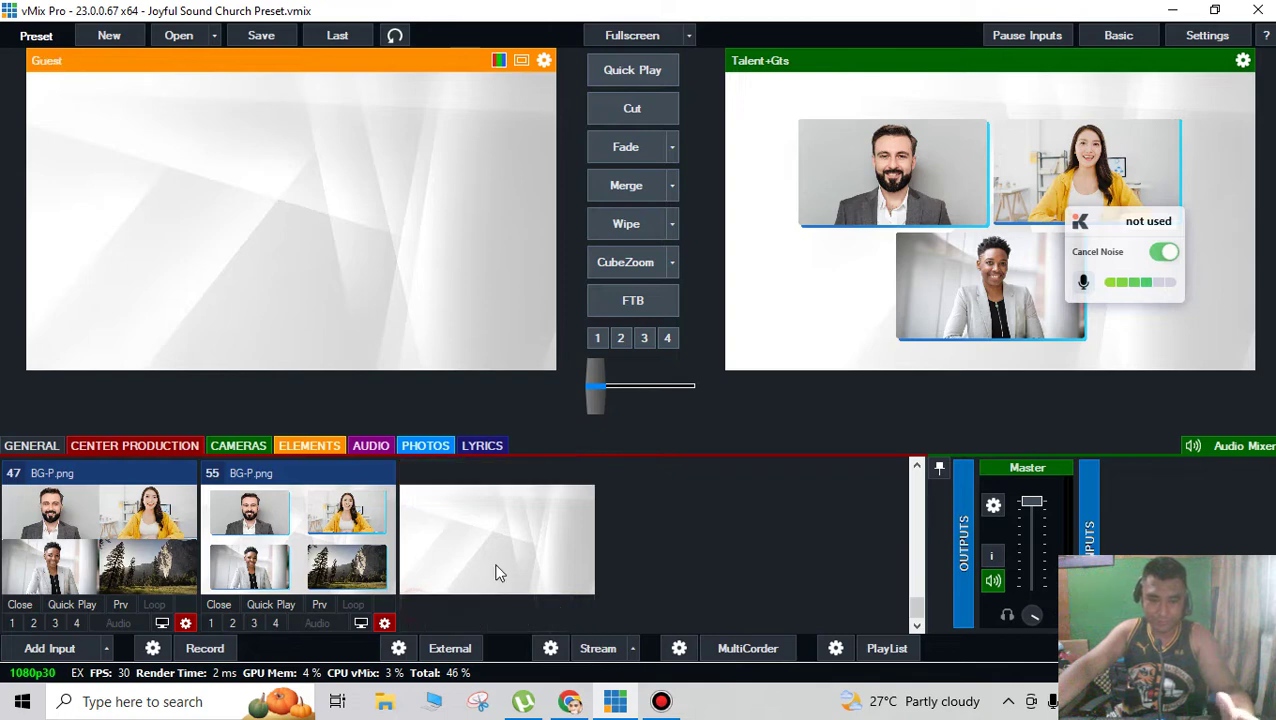
- Remove the old BG-P.png input 57 and put Talent on air from Center Production
click(416, 605)
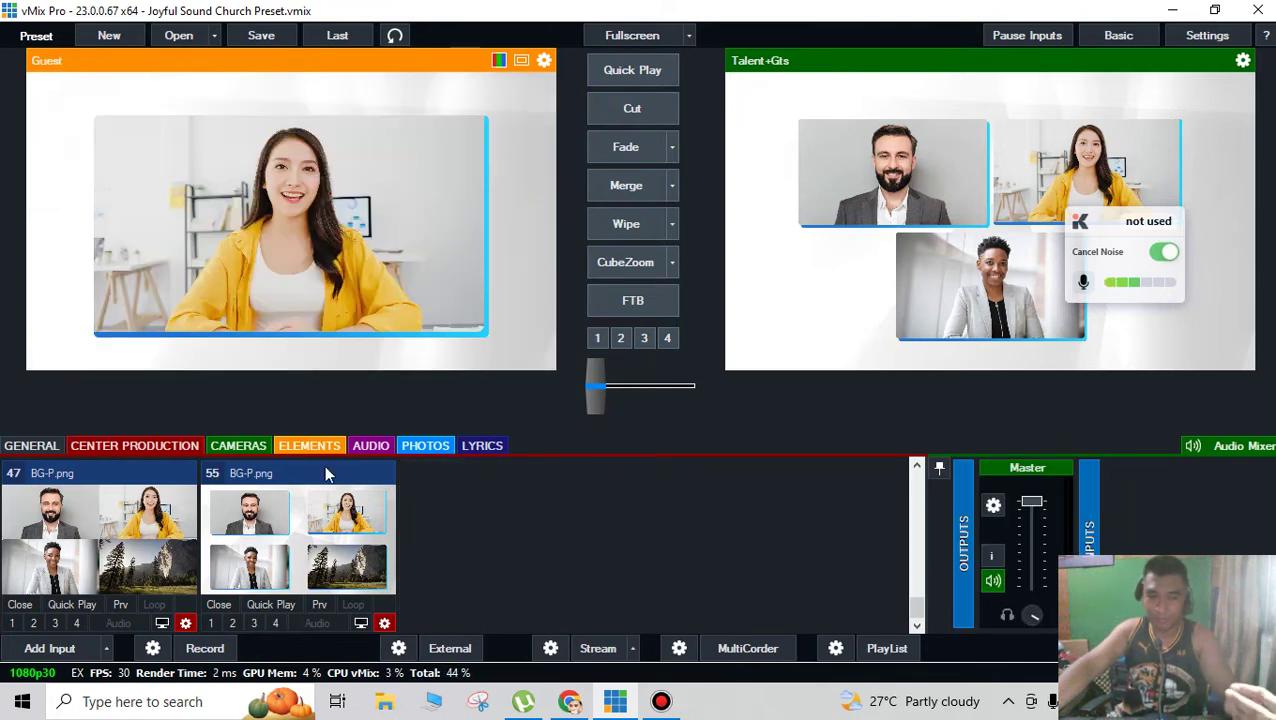
click(157, 447)
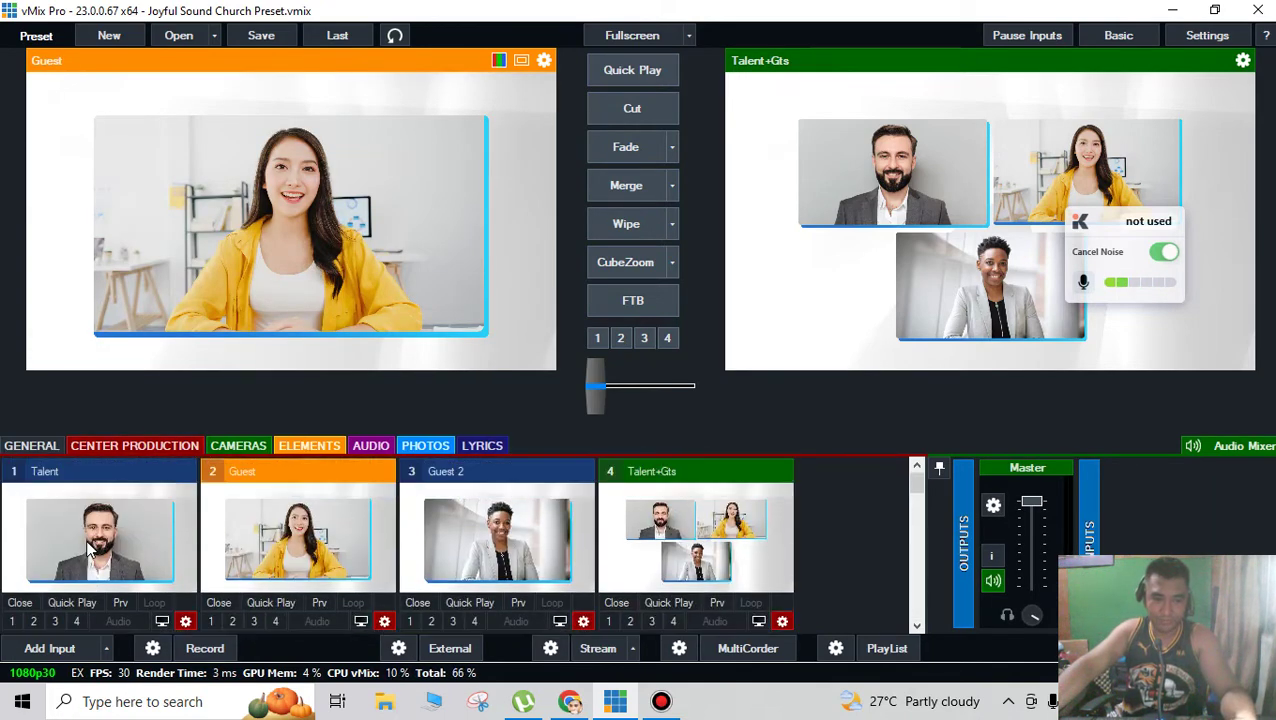
click(120, 535)
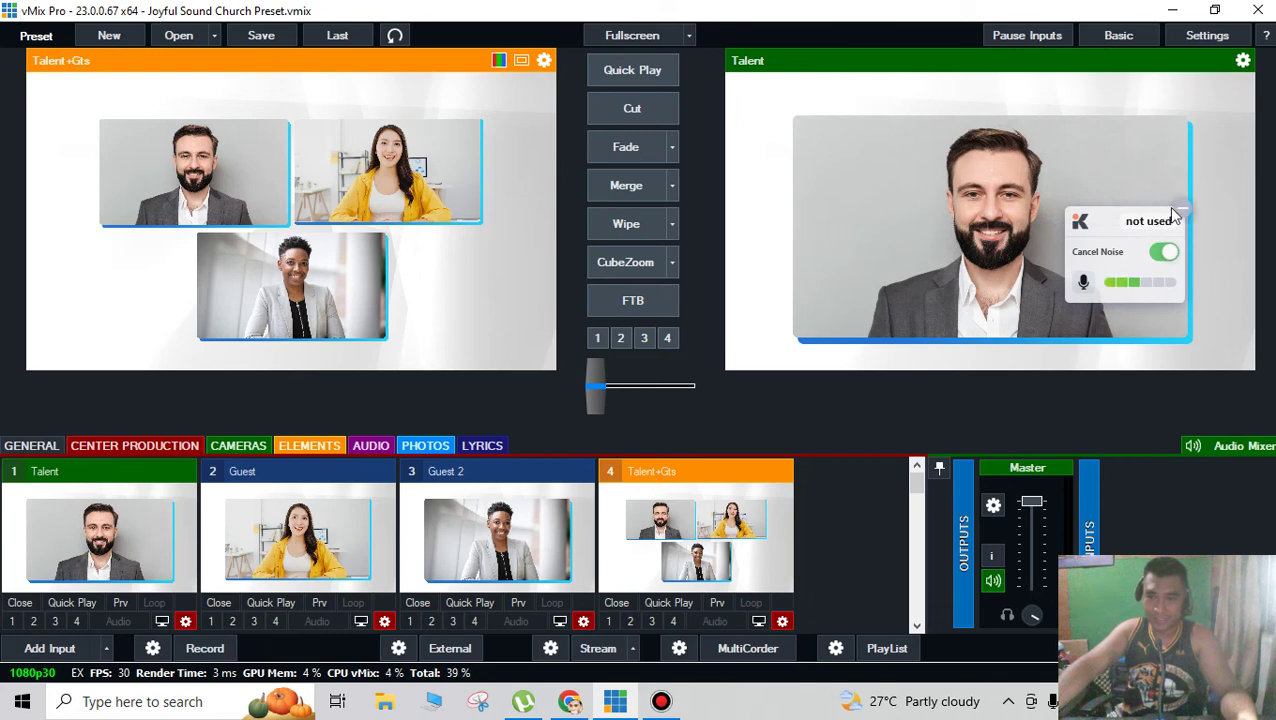
- Put Main Camera, Camera 2 and Camera 3 on air in turn, then open Main Camera's settings
click(247, 444)
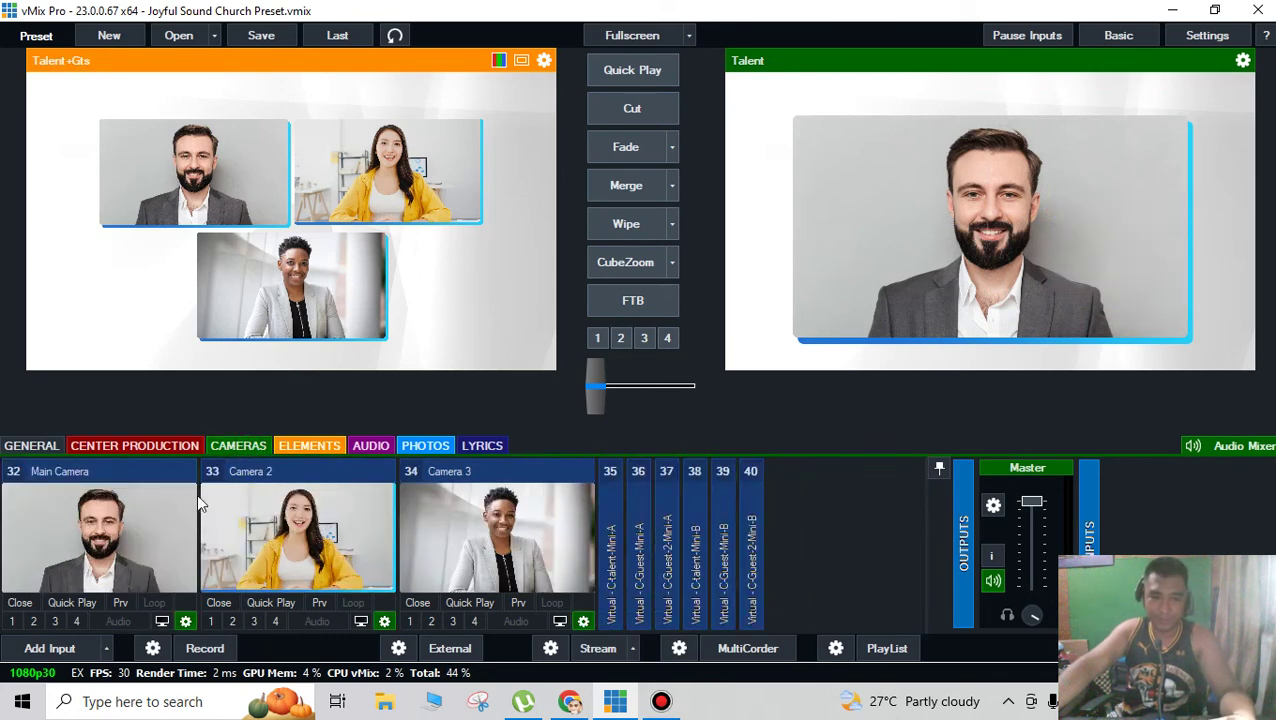
click(82, 537)
click(357, 513)
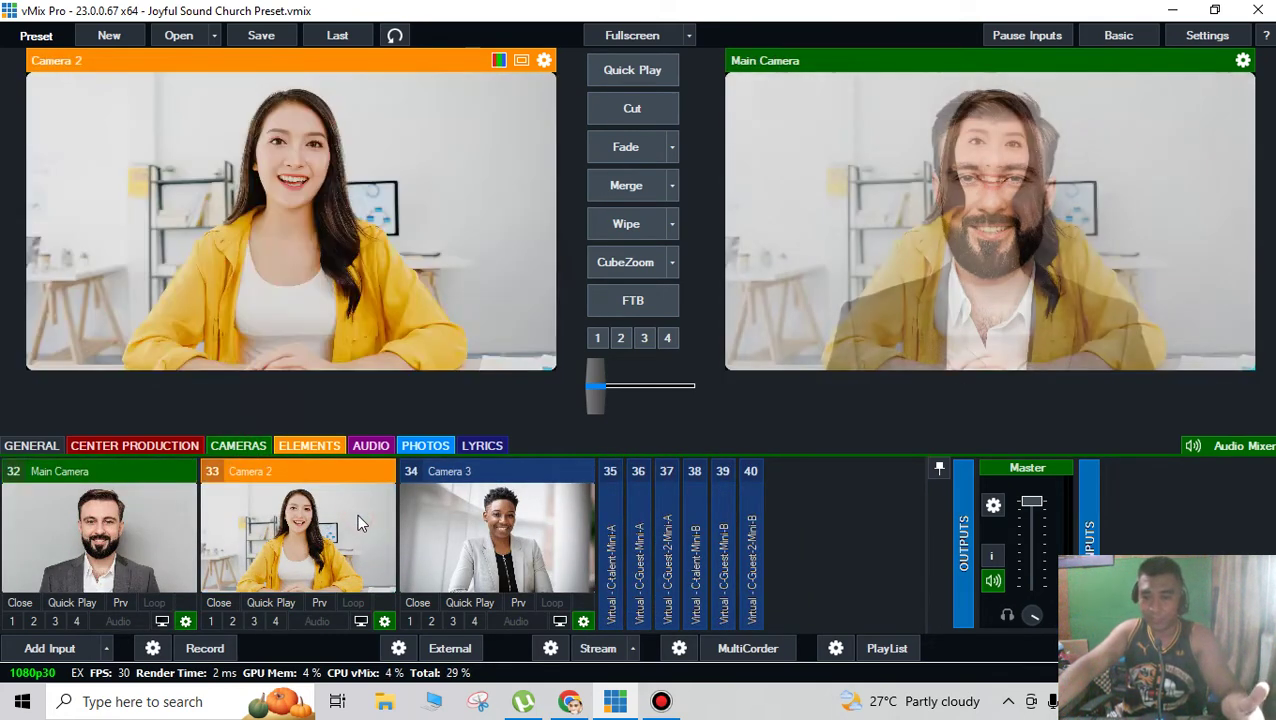
click(532, 513)
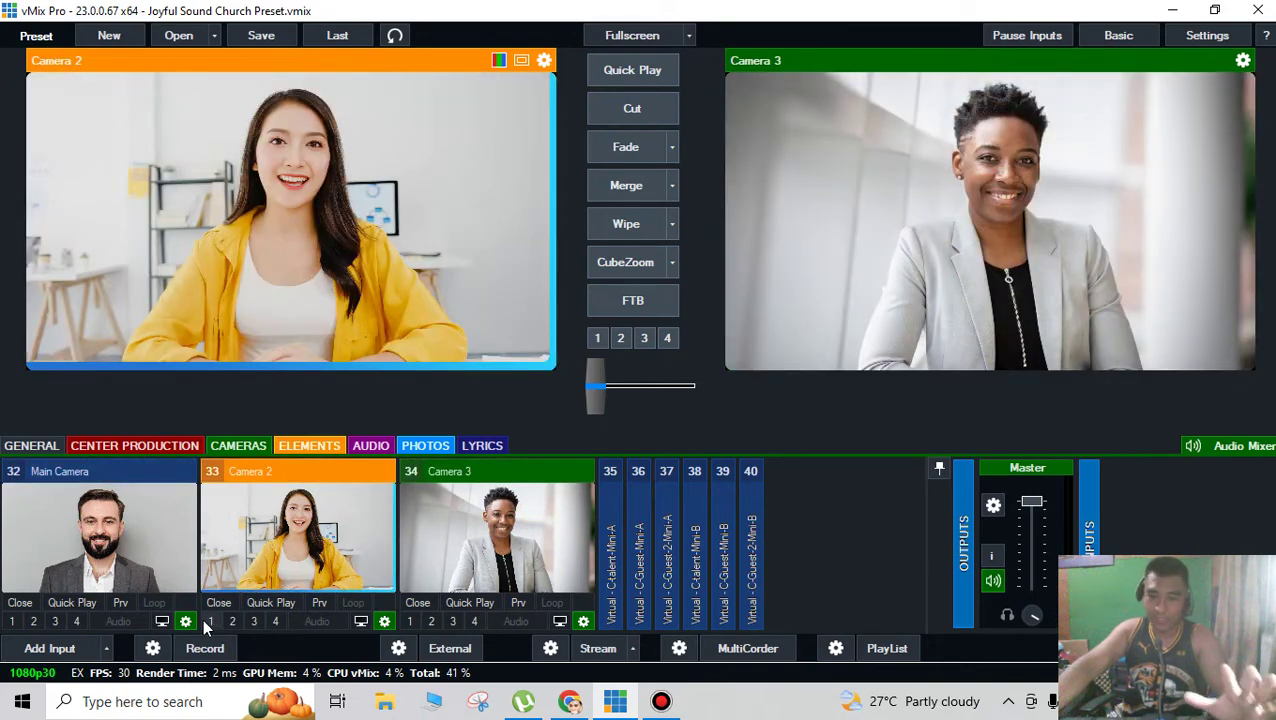
click(185, 621)
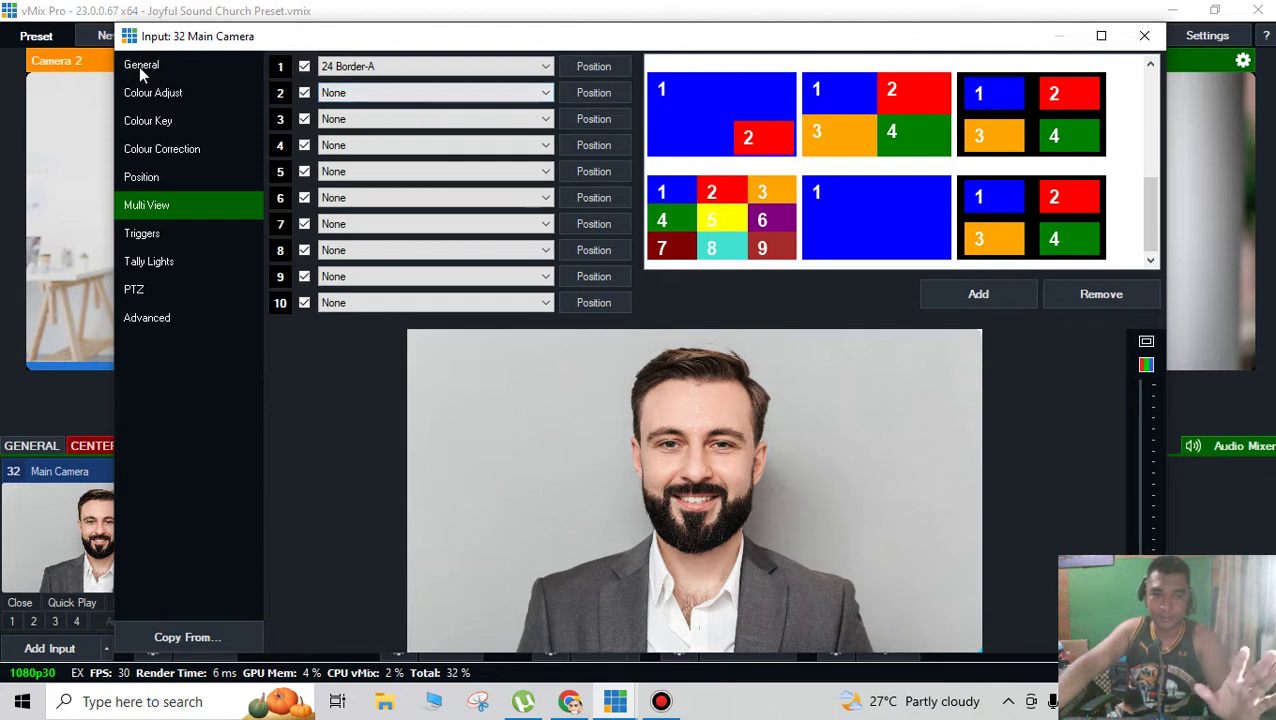
- Browse Main Camera's replacement sources: camera, video file, image file and photos options
click(139, 66)
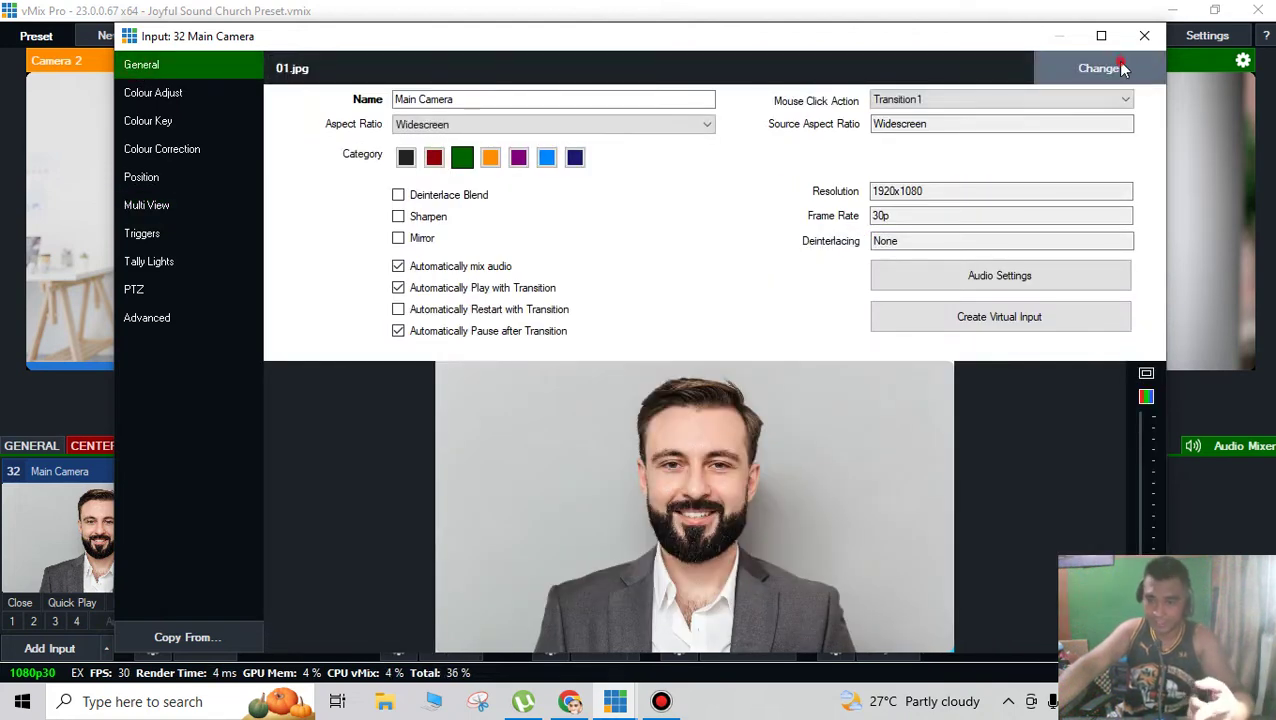
click(1120, 68)
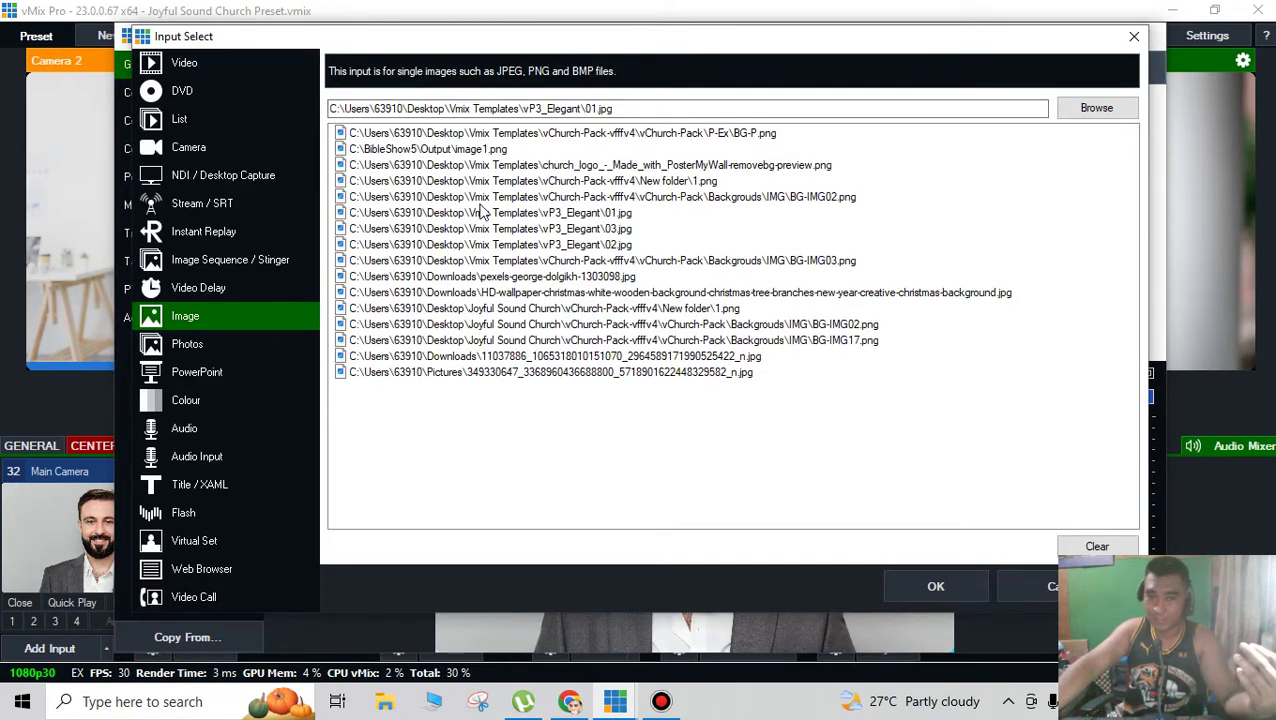
click(184, 152)
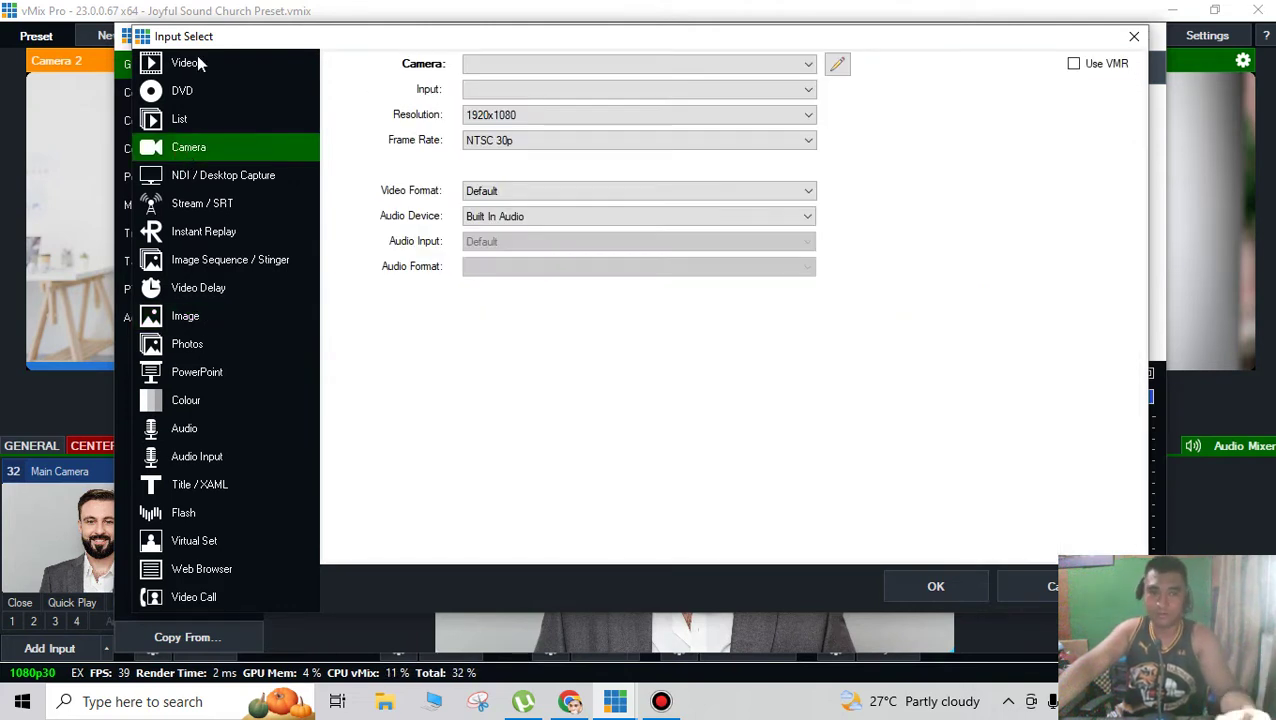
click(199, 62)
click(184, 315)
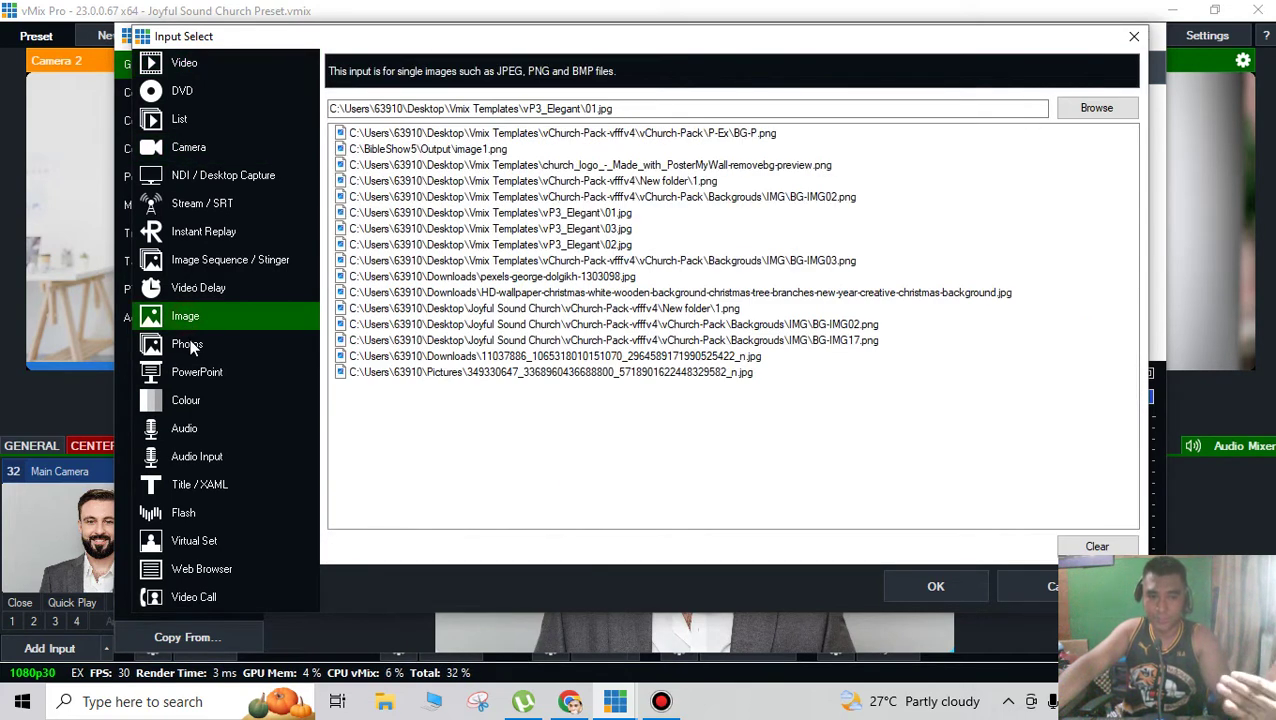
click(187, 344)
- Close the source chooser and Main Camera settings unchanged, then show the Center Production inputs
click(1134, 36)
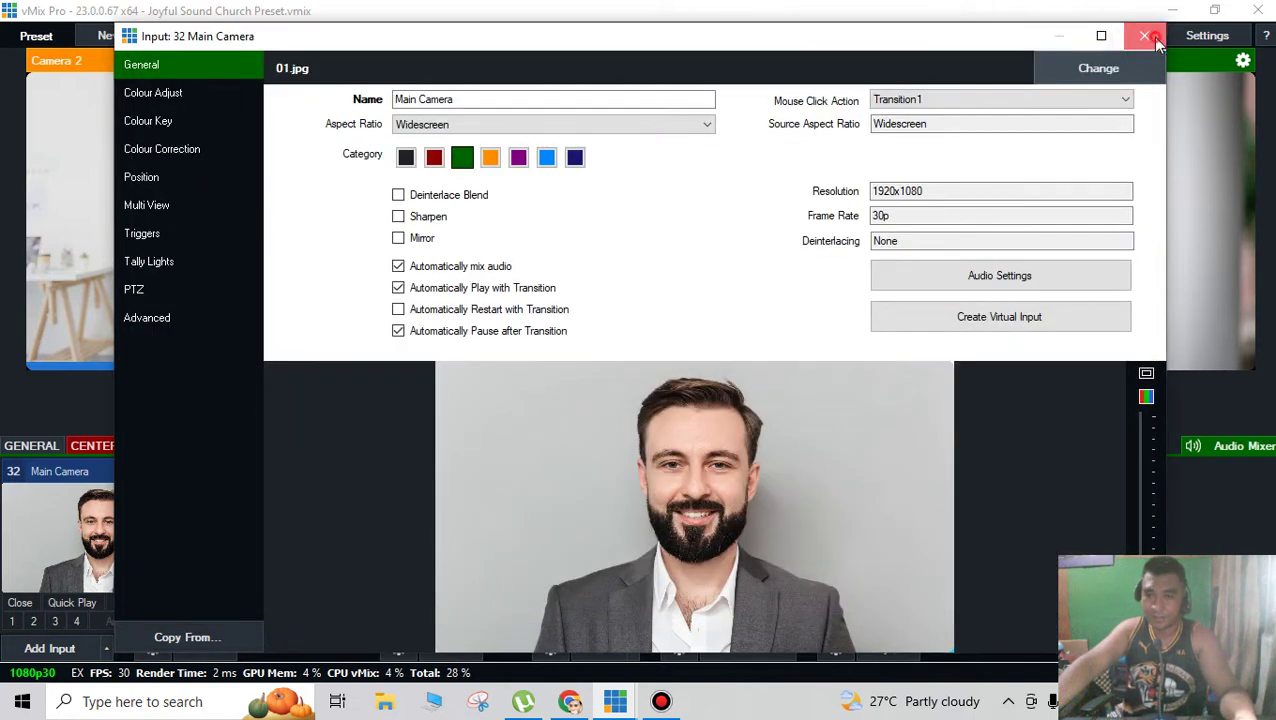
click(1140, 34)
click(110, 446)
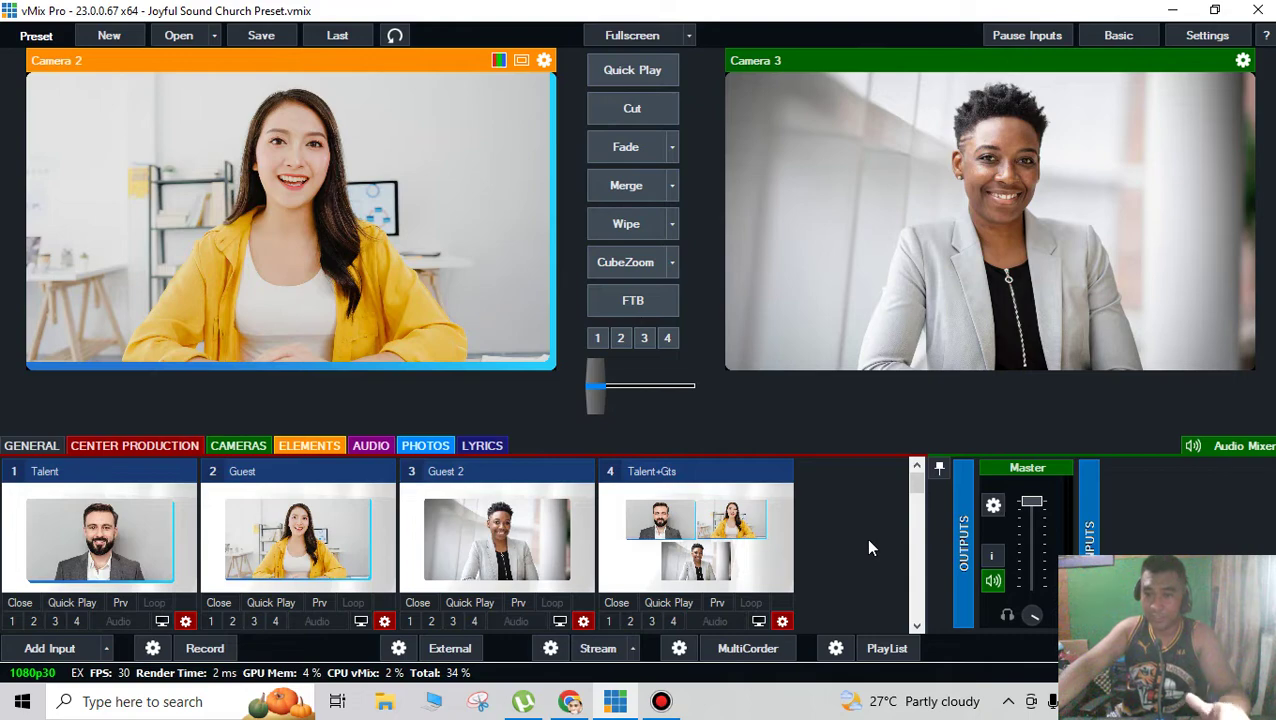
- Add BG-P.png from the recent image files as new input 57 and put it on air
scroll(868, 547, down, 15)
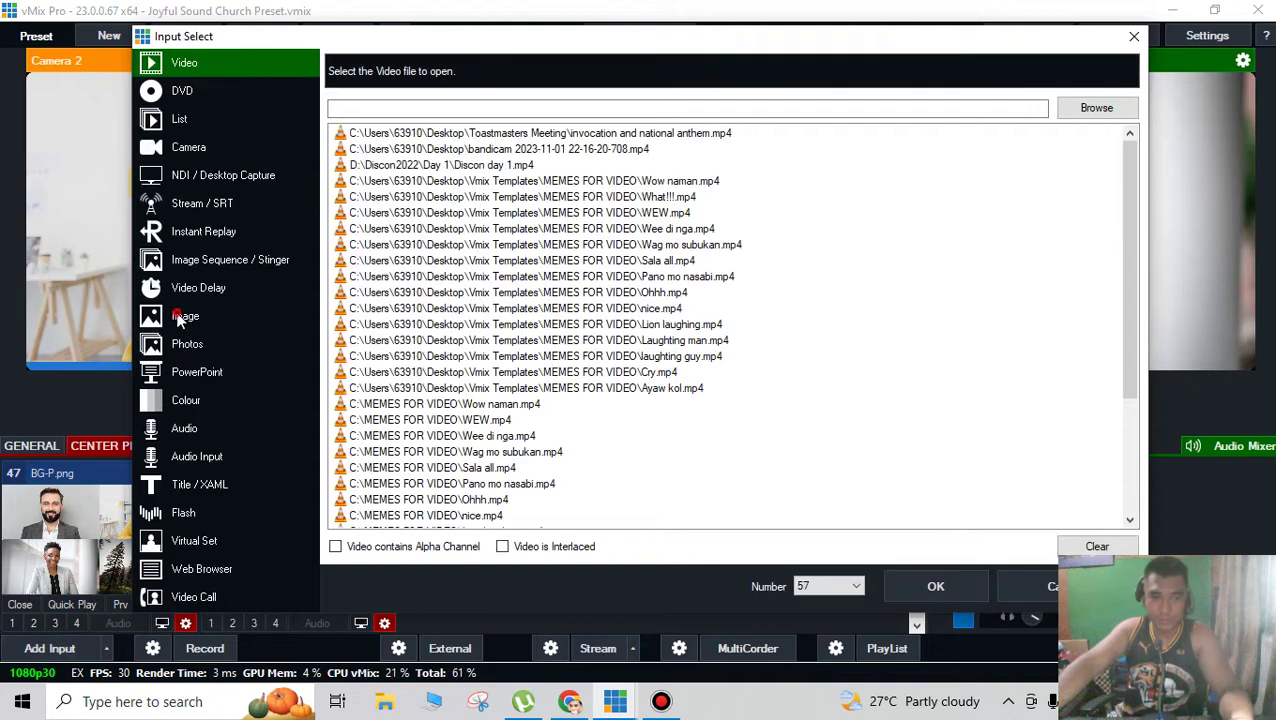
click(178, 318)
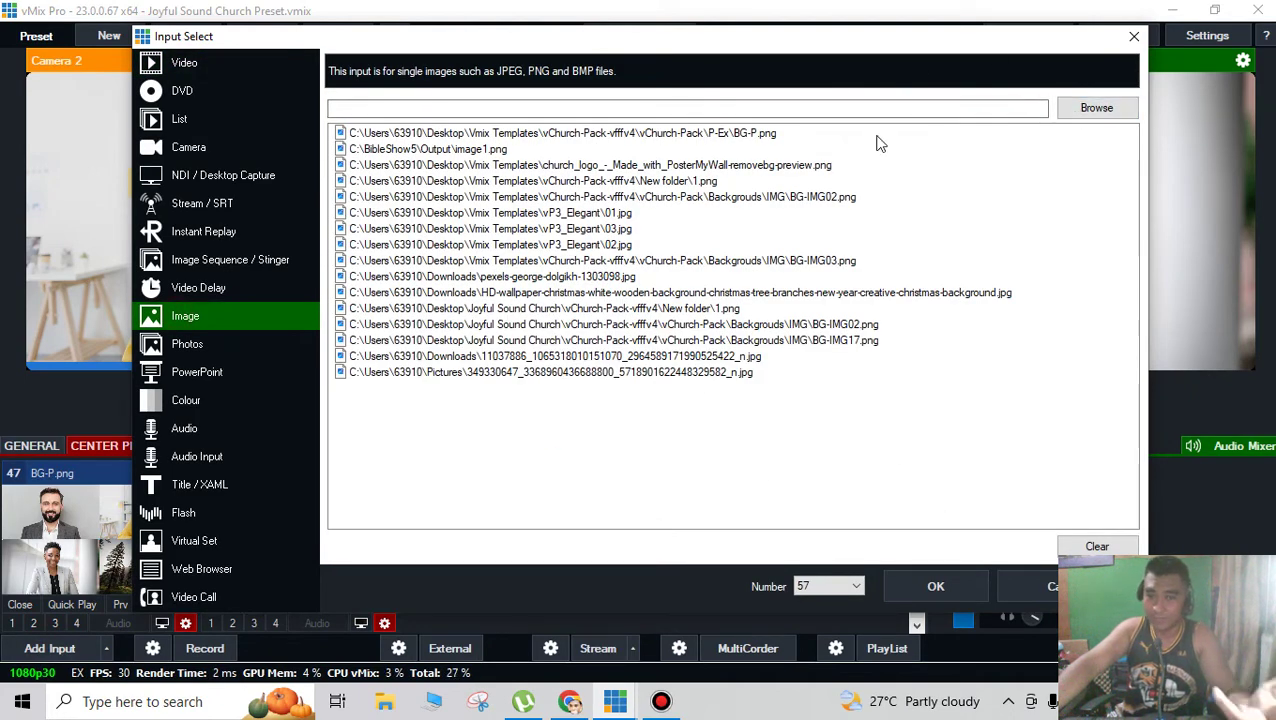
click(553, 134)
click(933, 586)
click(472, 562)
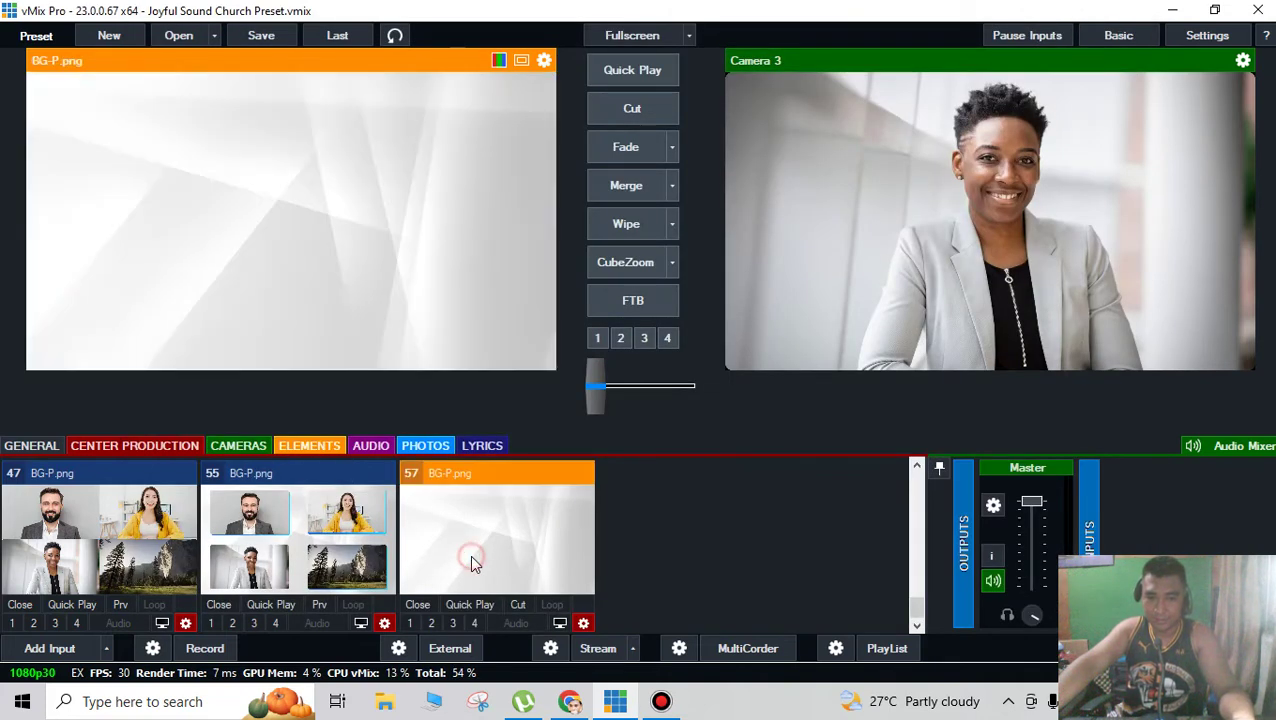
click(621, 69)
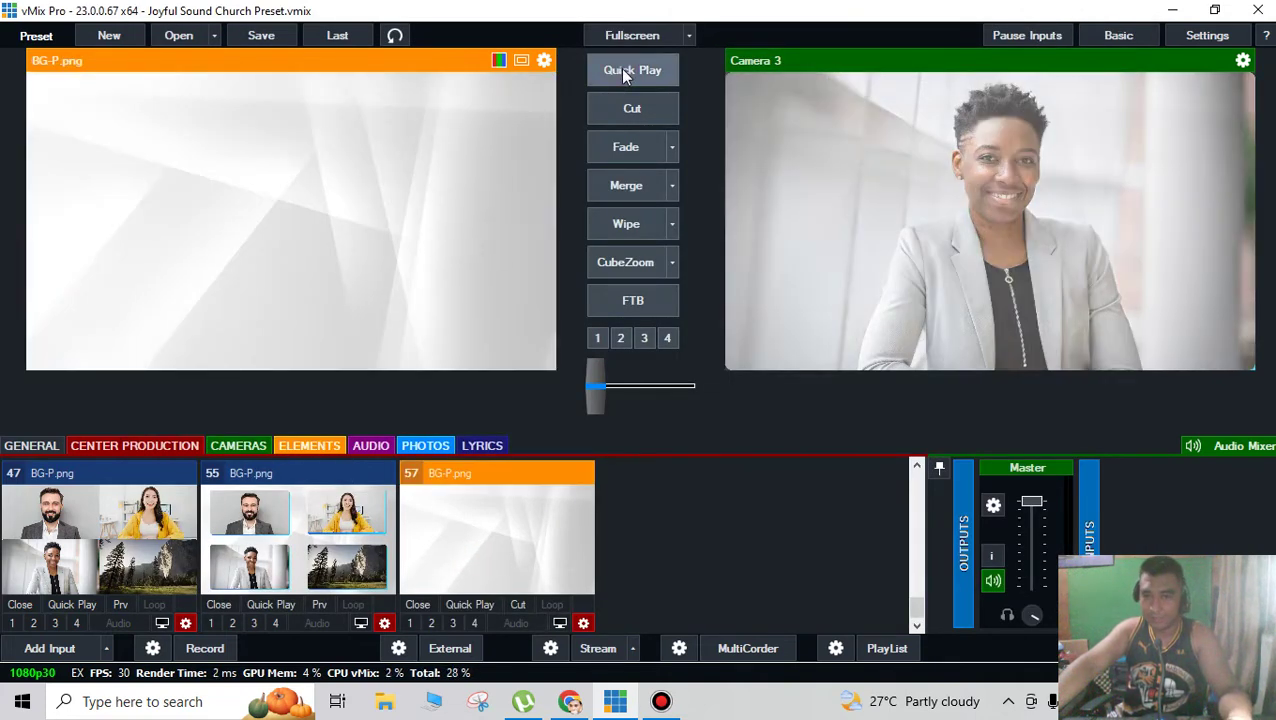
- Assign 32 Main Camera as layer 1 in input 57's Multi View settings
click(583, 624)
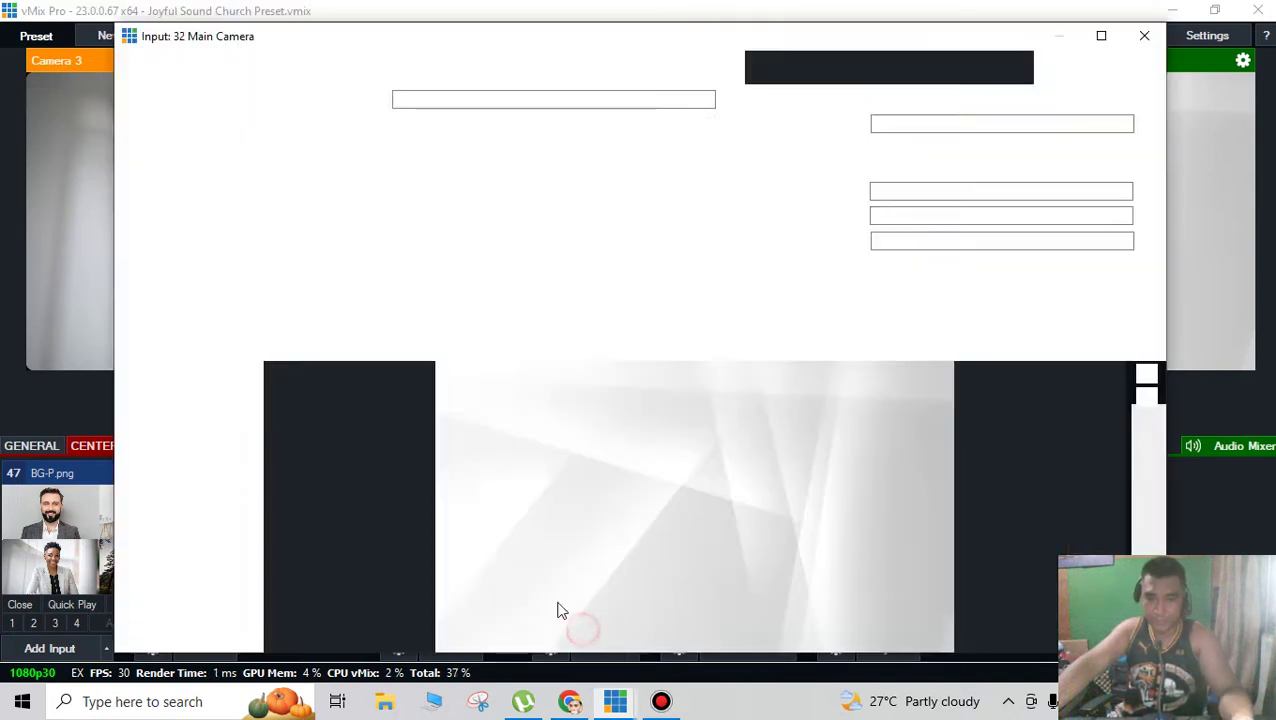
click(150, 204)
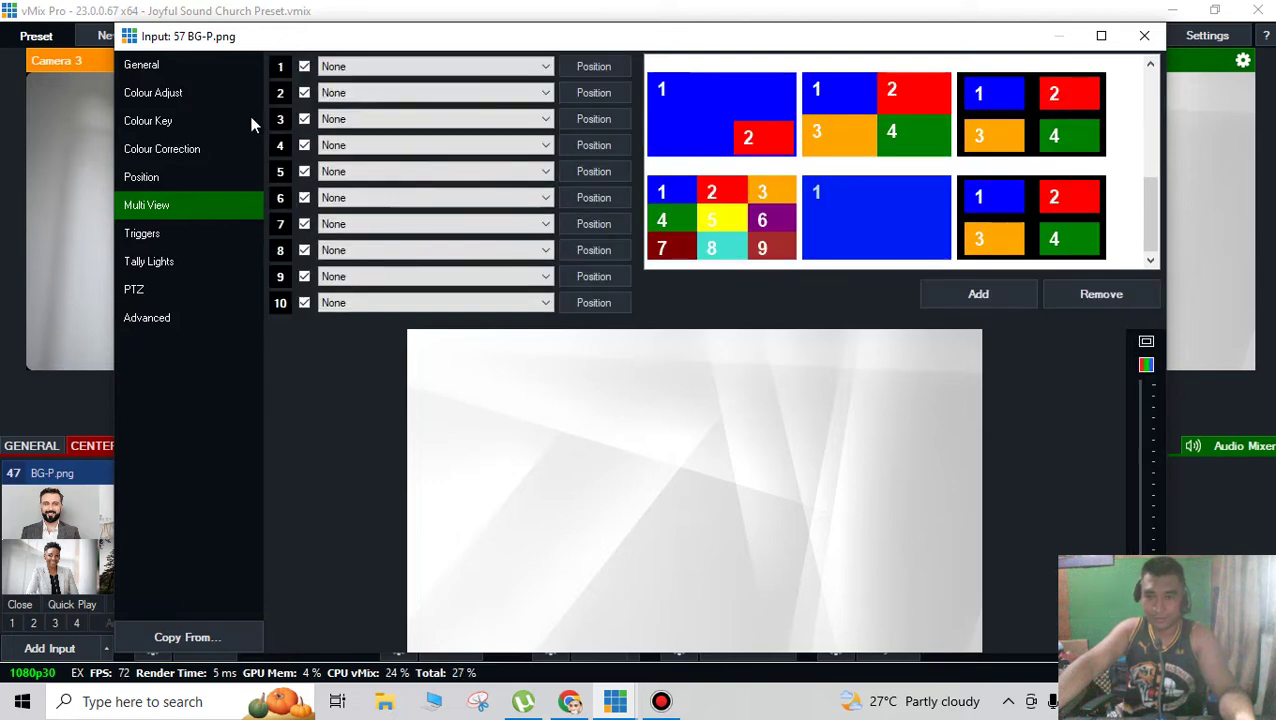
click(361, 63)
scroll(418, 282, down, 8)
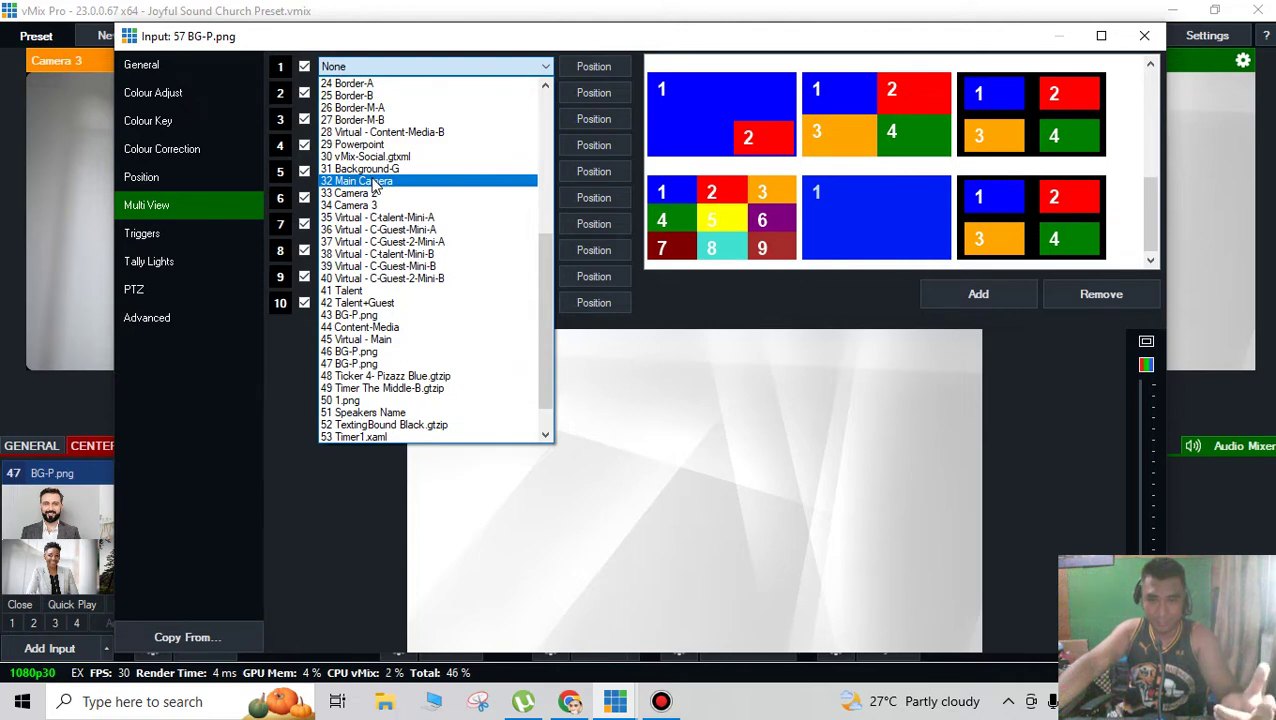
click(371, 181)
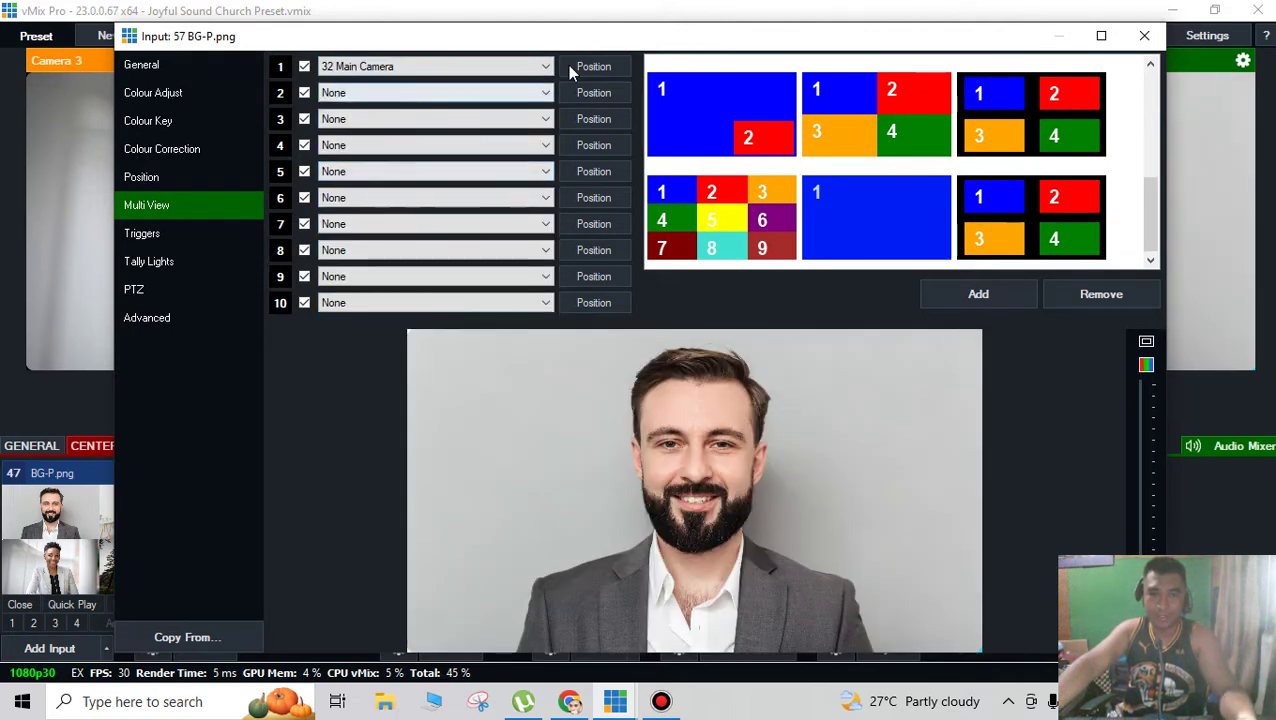
click(594, 67)
- Shrink the Main Camera overlay to zoom 0.36975 and place it in the upper-left corner
drag(472, 97, 416, 107)
drag(733, 558, 558, 432)
drag(928, 52, 992, 44)
mouse_move(616, 410)
mouse_down()
mouse_move(622, 457)
mouse_move(611, 411)
mouse_move(617, 421)
mouse_up()
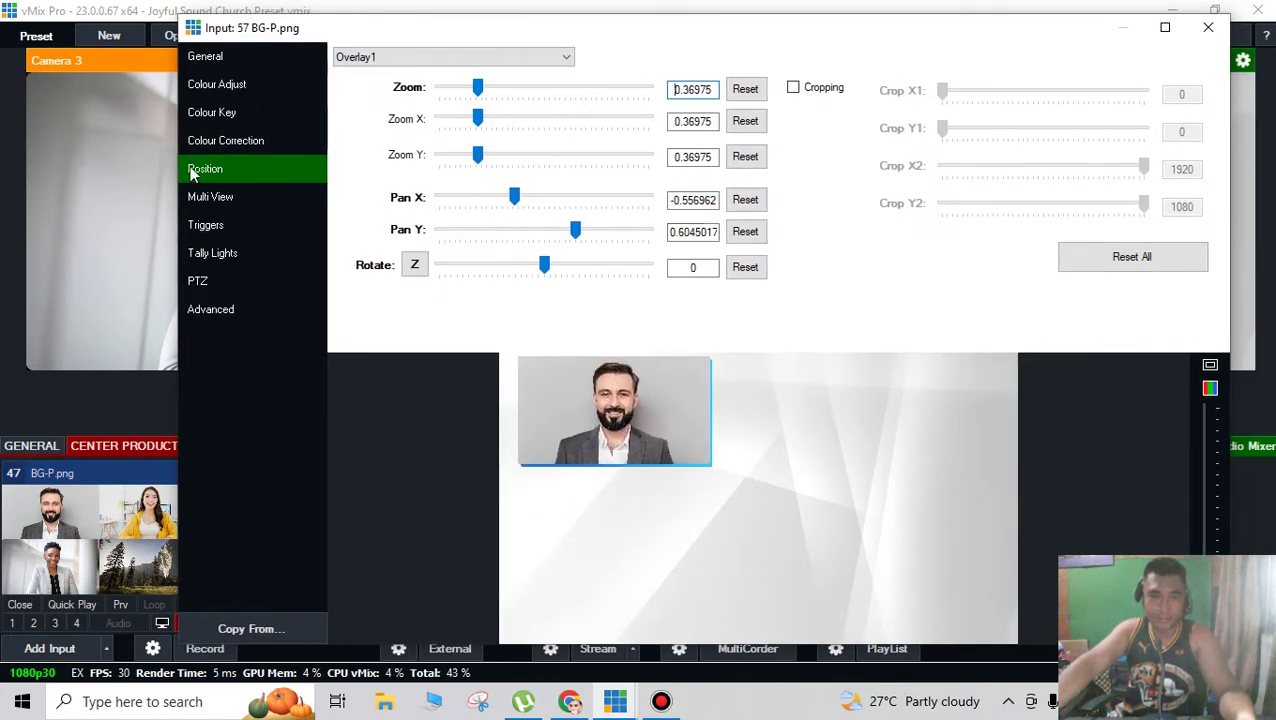
click(211, 197)
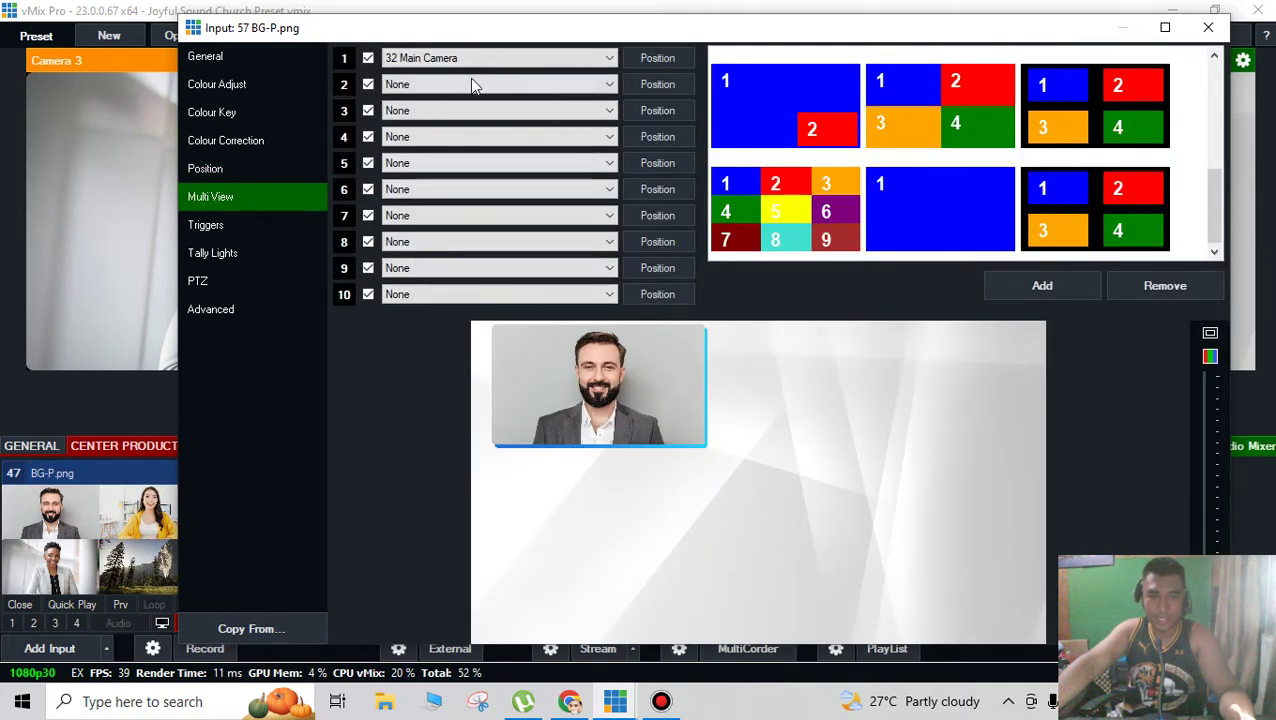
- Assign Camera 2 as the second multiview layer of BG-P.png
click(472, 84)
scroll(435, 342, down, 6)
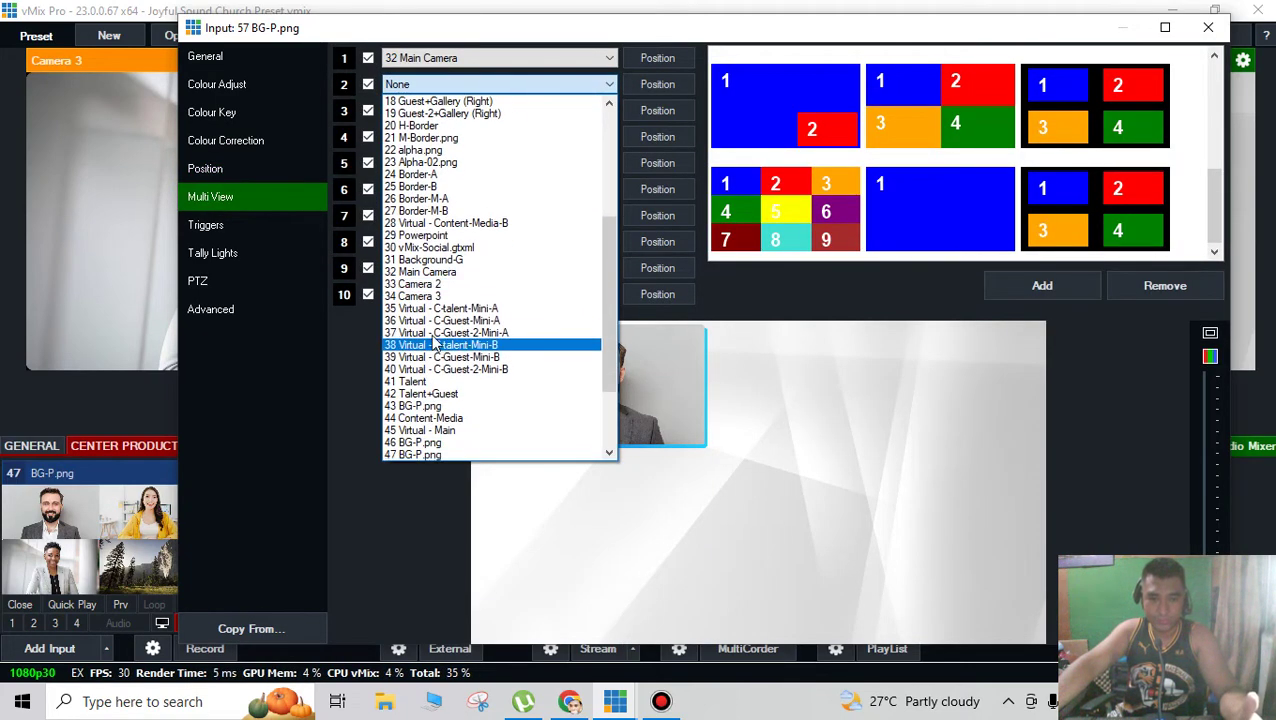
scroll(435, 342, down, 1)
click(425, 249)
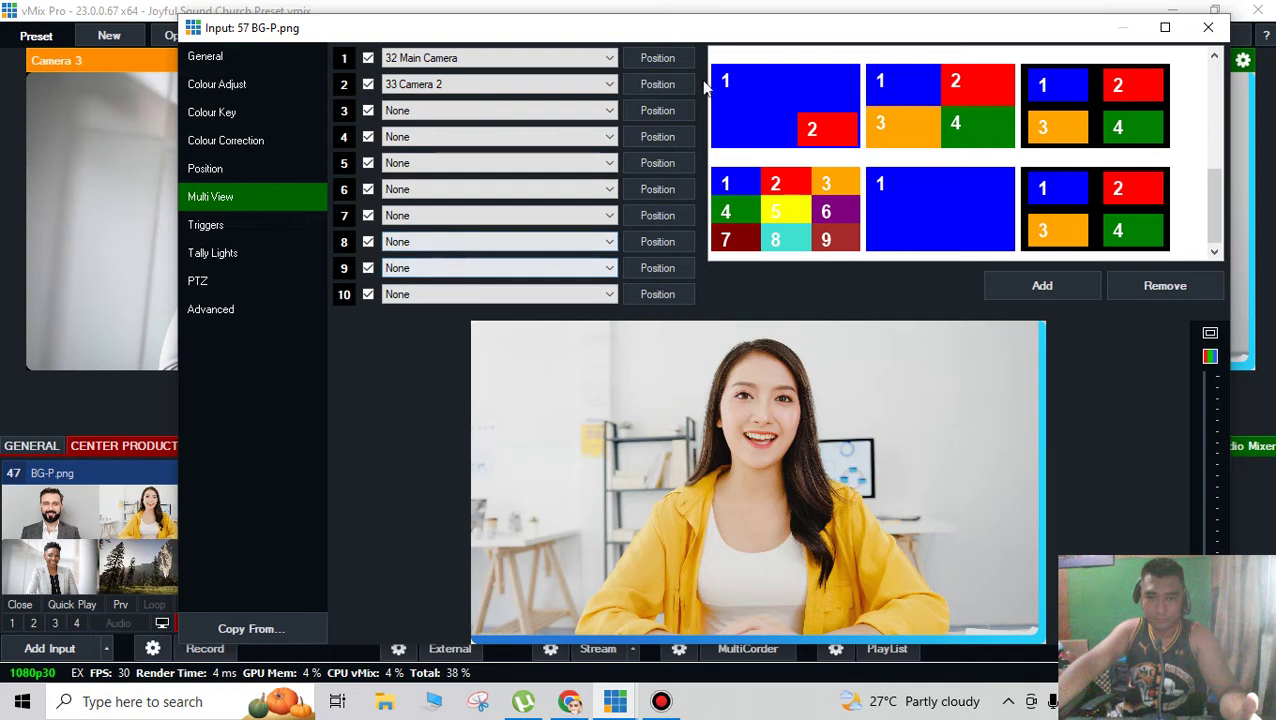
- Shrink the Camera 2 overlay and move it upper-right, trying cropping before turning it off
click(659, 88)
drag(545, 87, 480, 91)
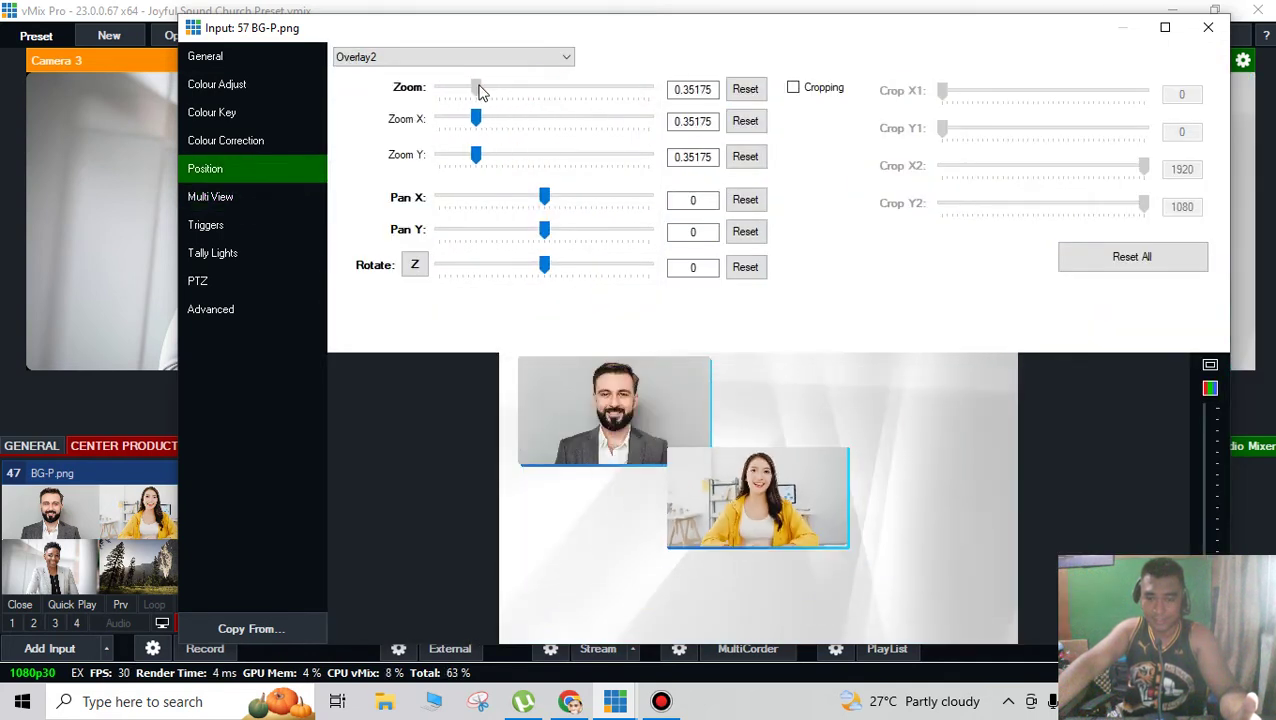
drag(770, 522, 890, 420)
drag(479, 89, 490, 88)
click(794, 89)
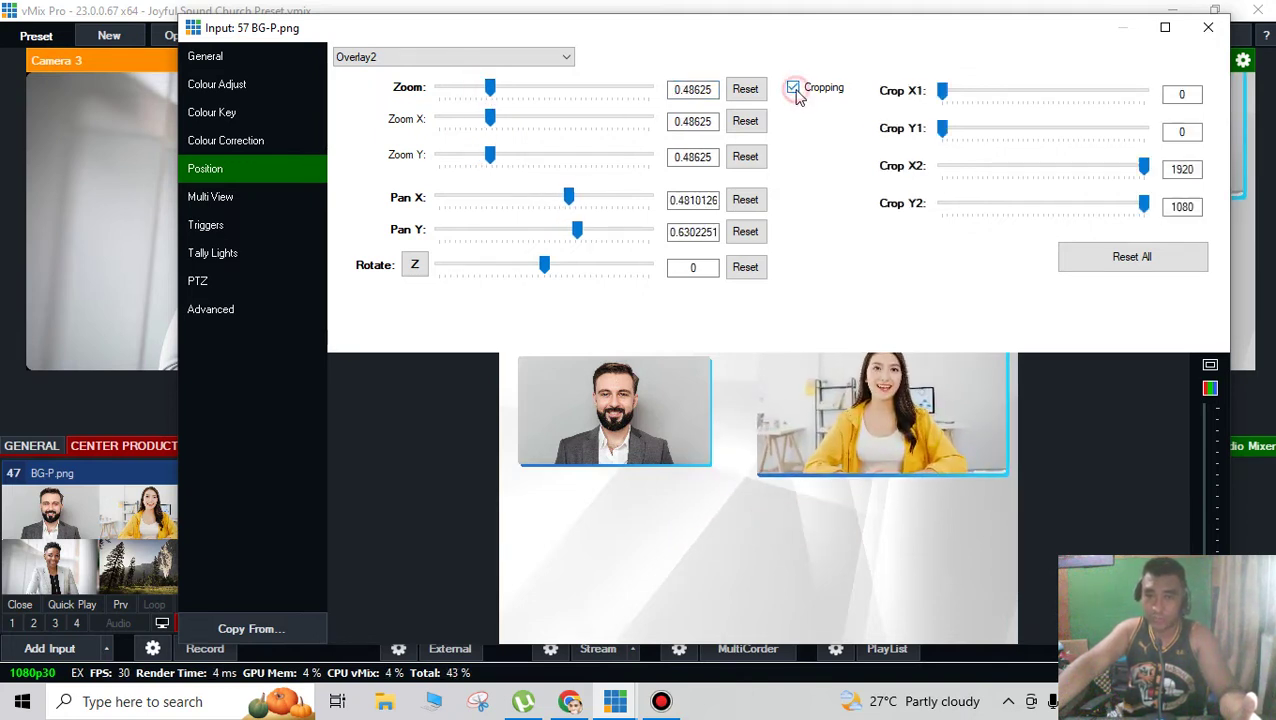
drag(940, 90, 880, 88)
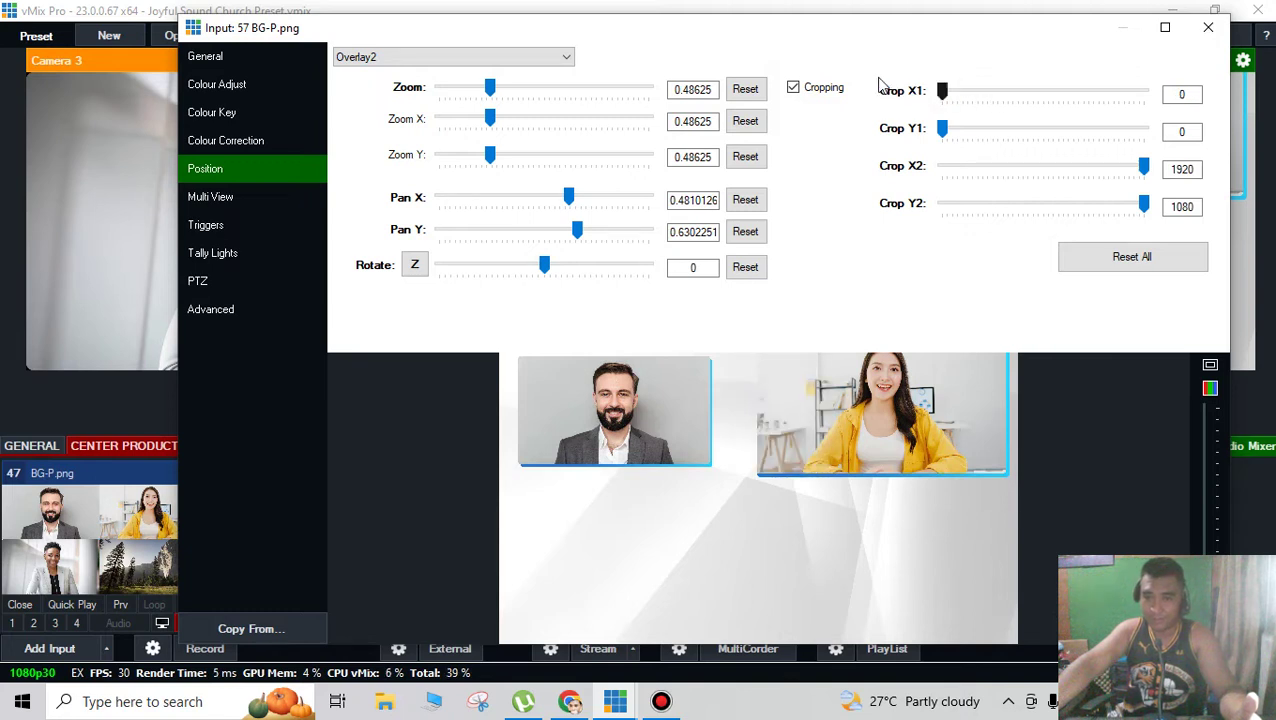
drag(944, 131, 917, 128)
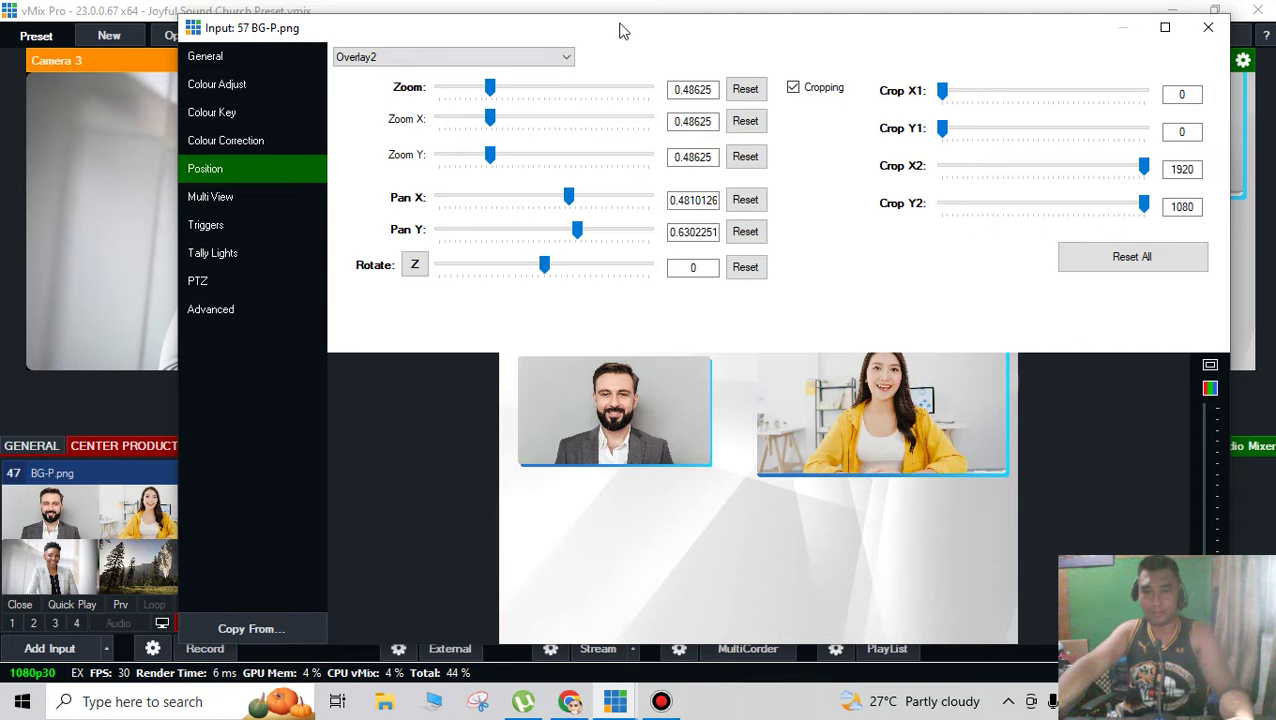
click(793, 88)
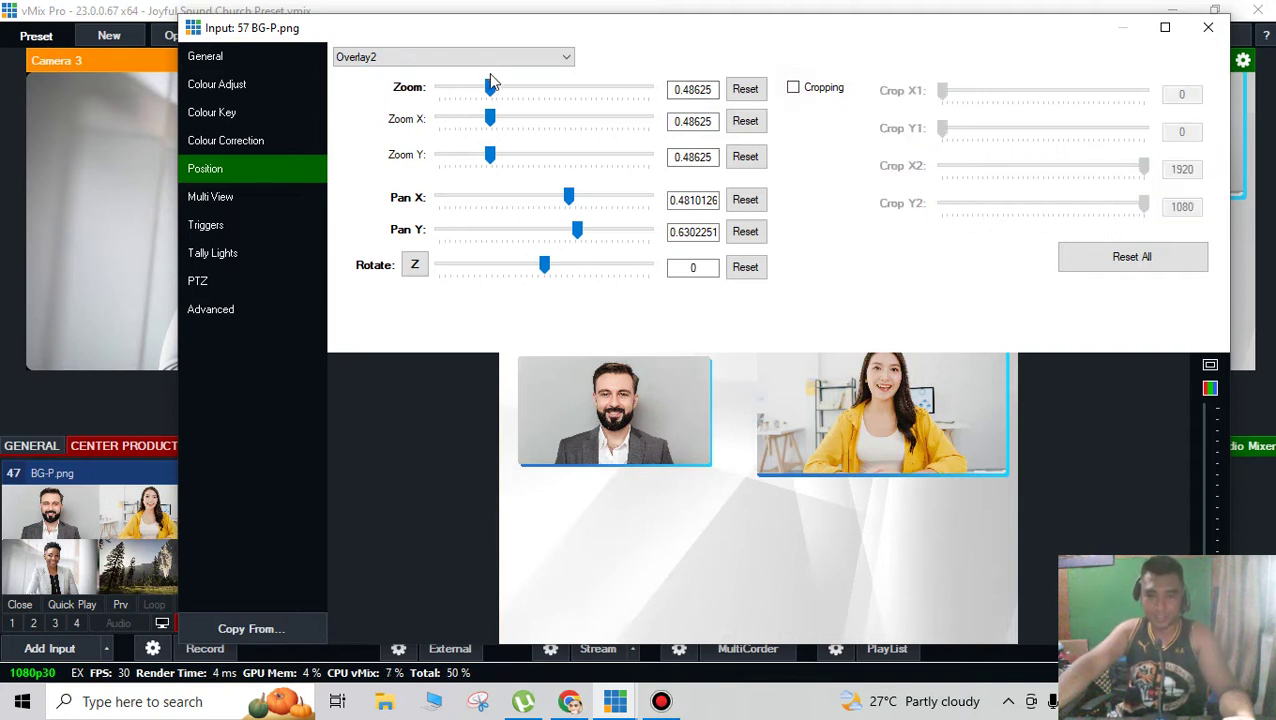
- Fine-tune the Camera 2 overlay to zoom 0.4145, beside Main Camera at upper right
drag(490, 88, 488, 91)
drag(838, 422, 828, 422)
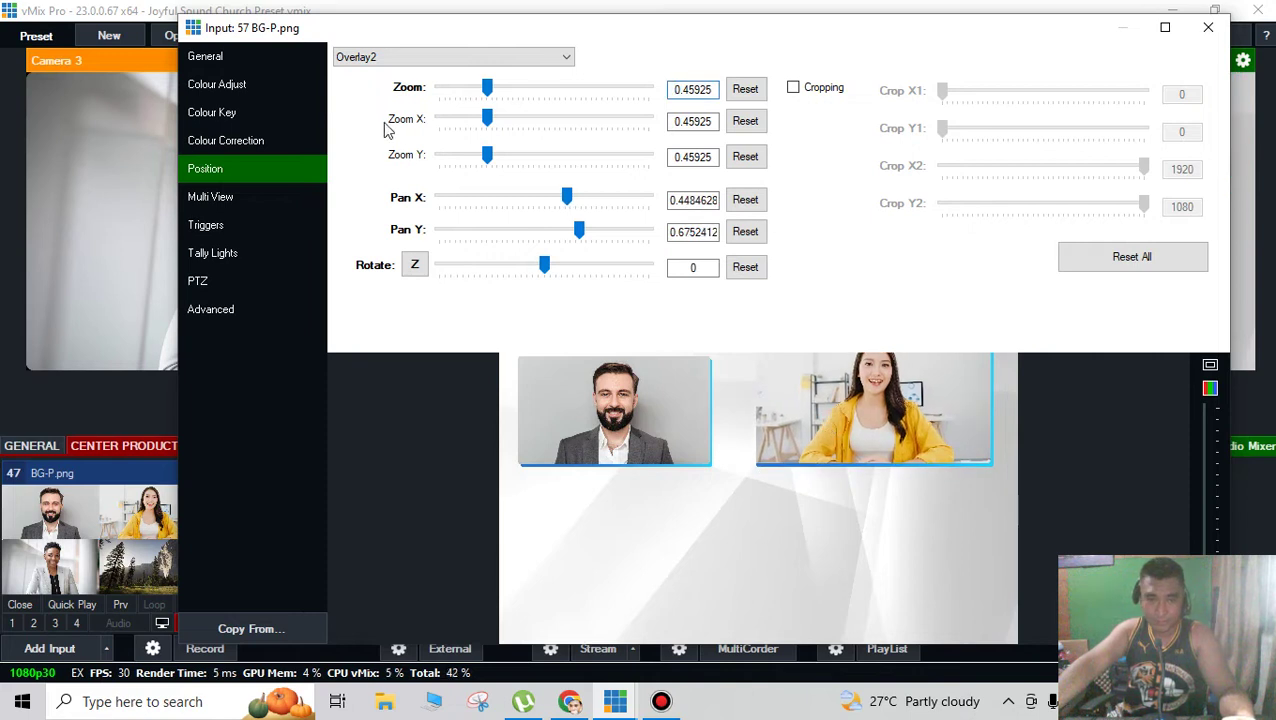
drag(482, 88, 478, 88)
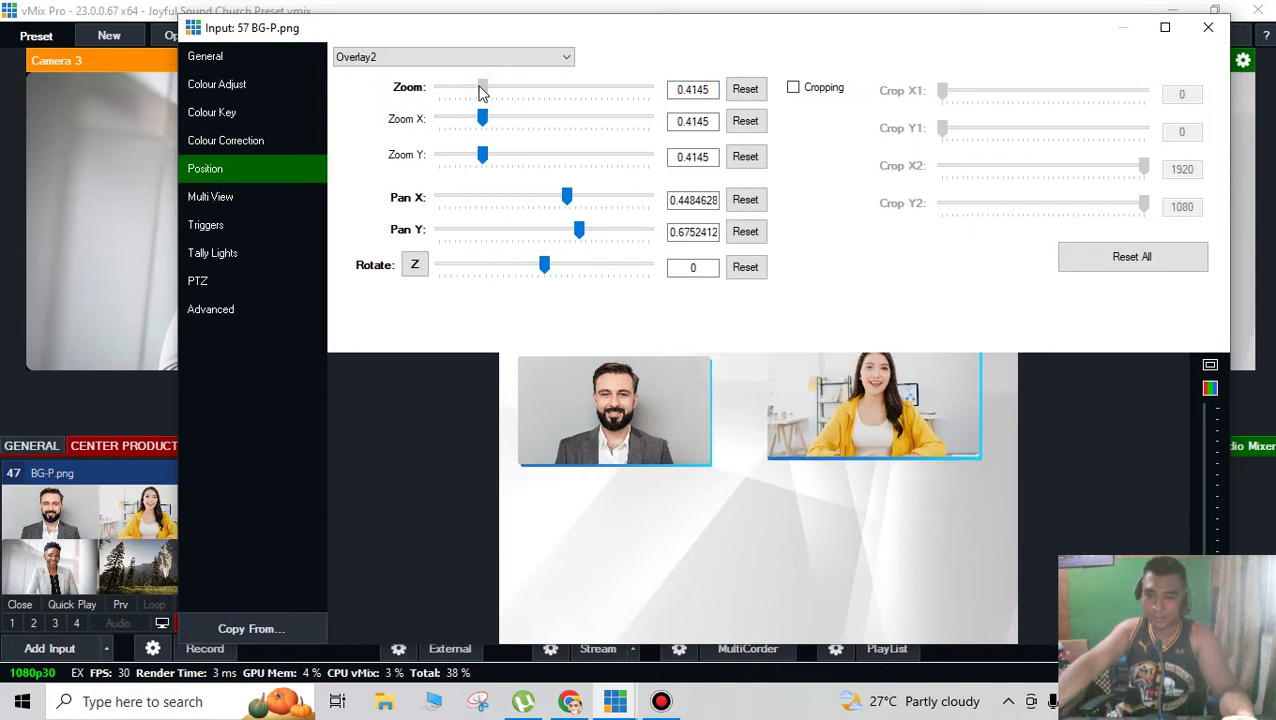
drag(971, 456, 930, 444)
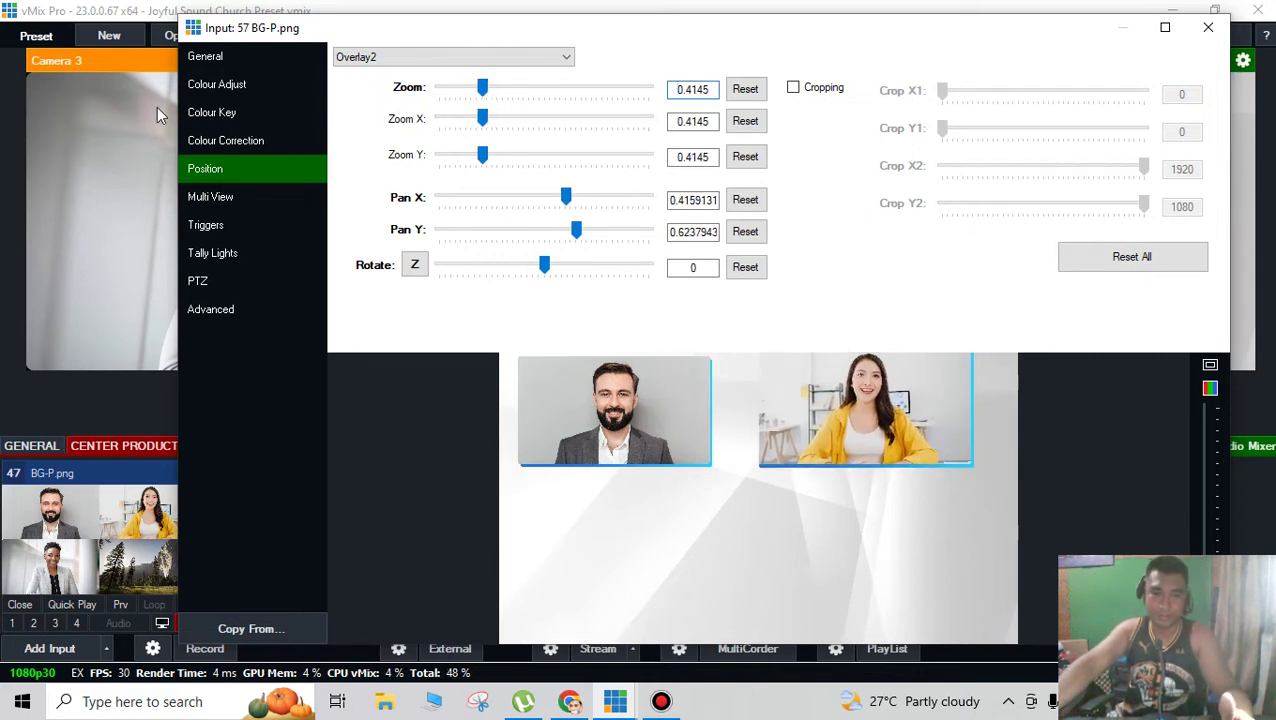
click(215, 196)
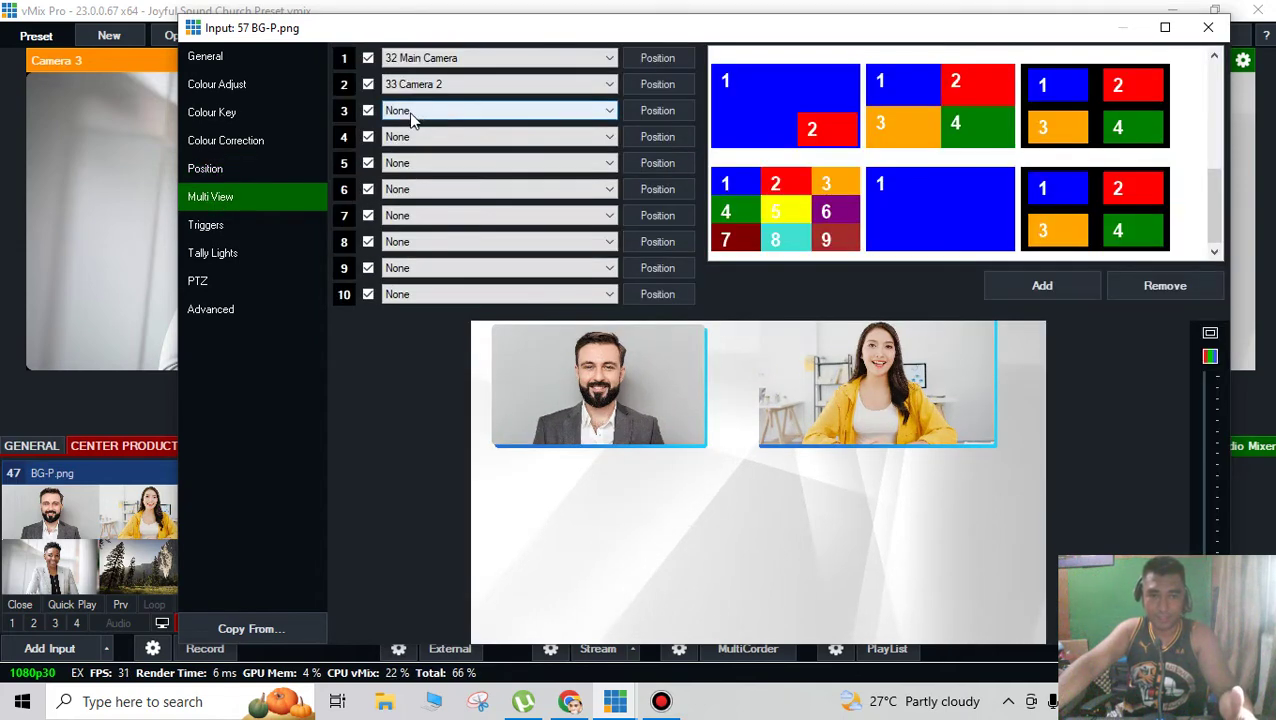
- Assign 34 Camera 3 as the third multiview layer
click(413, 118)
scroll(541, 276, down, 2)
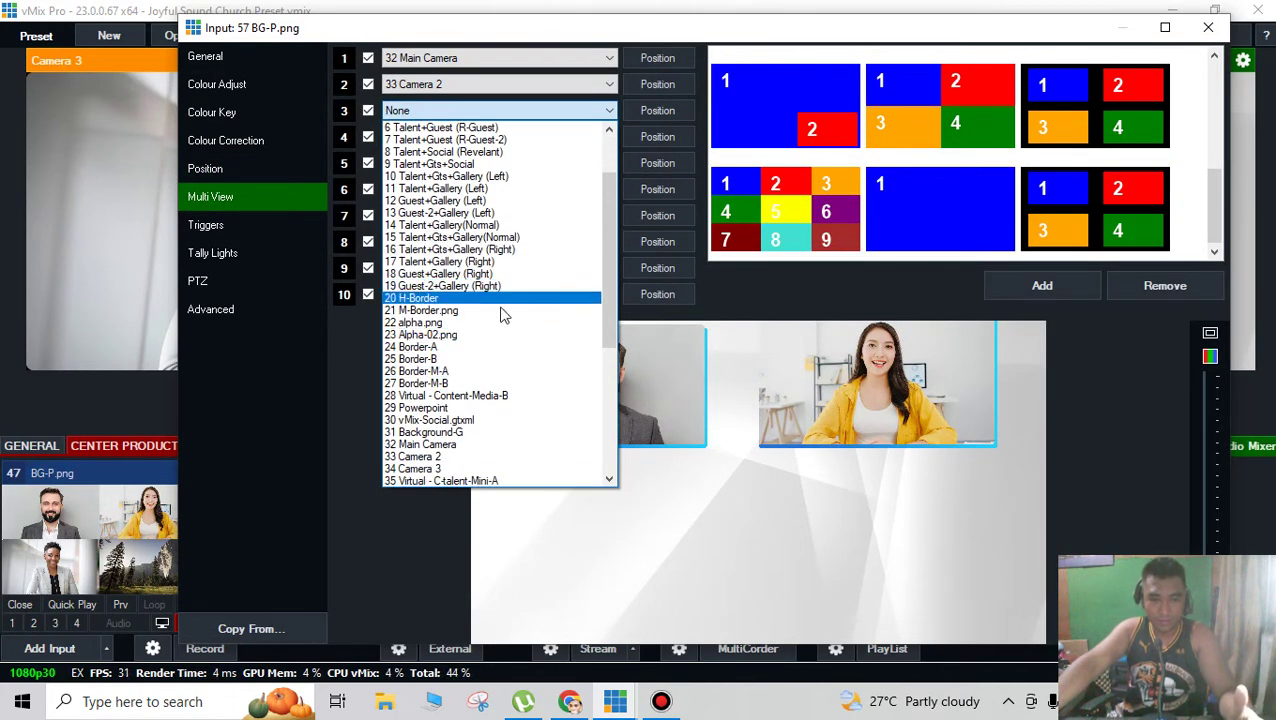
scroll(503, 315, down, 4)
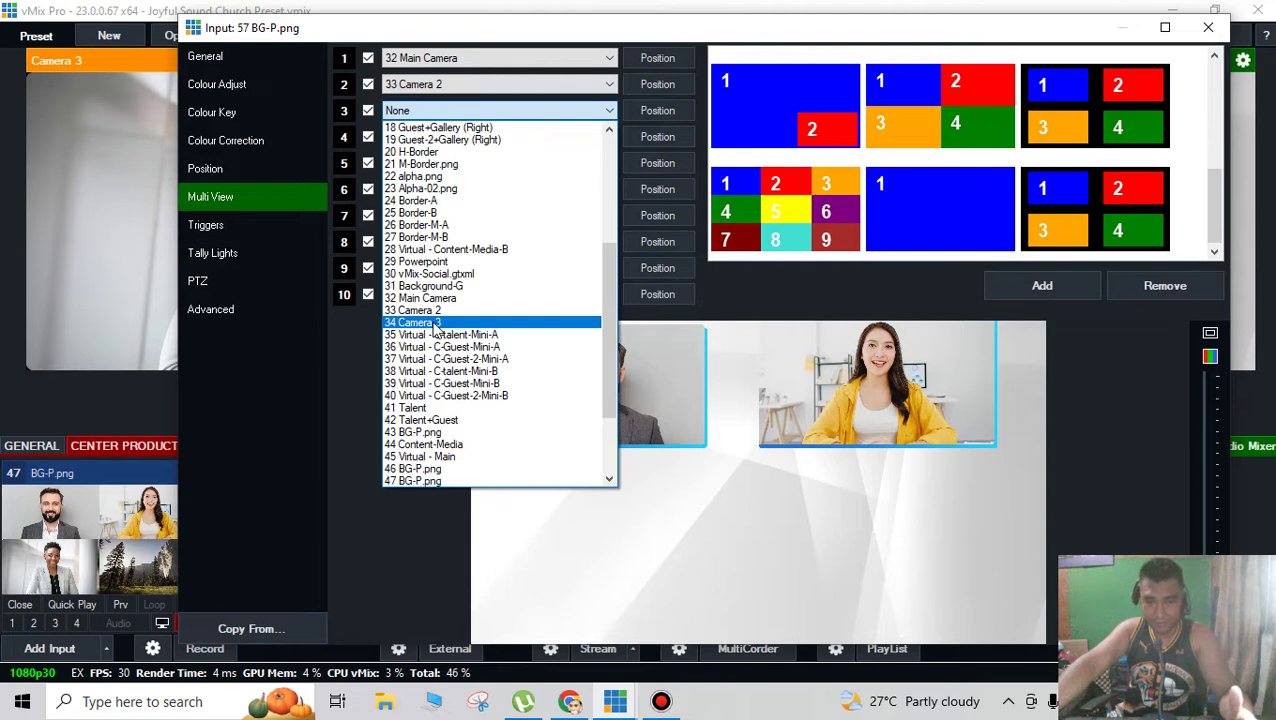
click(425, 322)
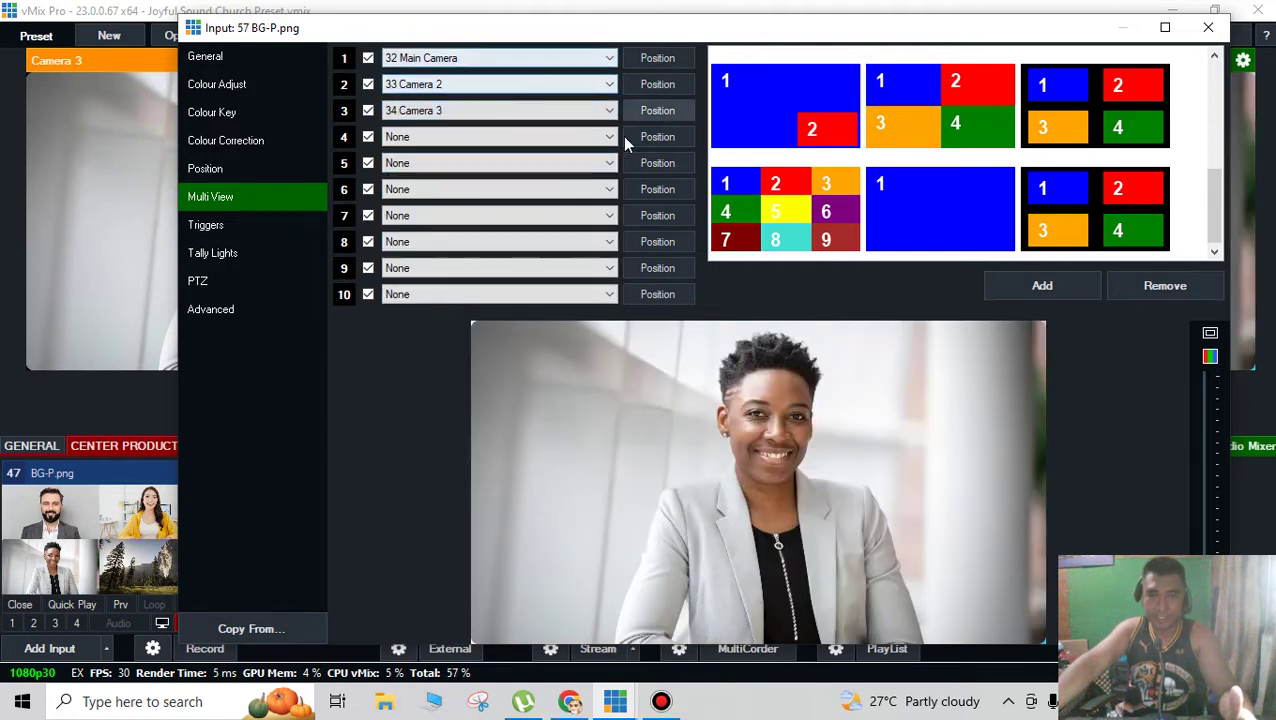
- Scale the Camera 3 overlay to zoom 0.35175 and centre it below the other two cameras
click(652, 110)
drag(544, 87, 476, 89)
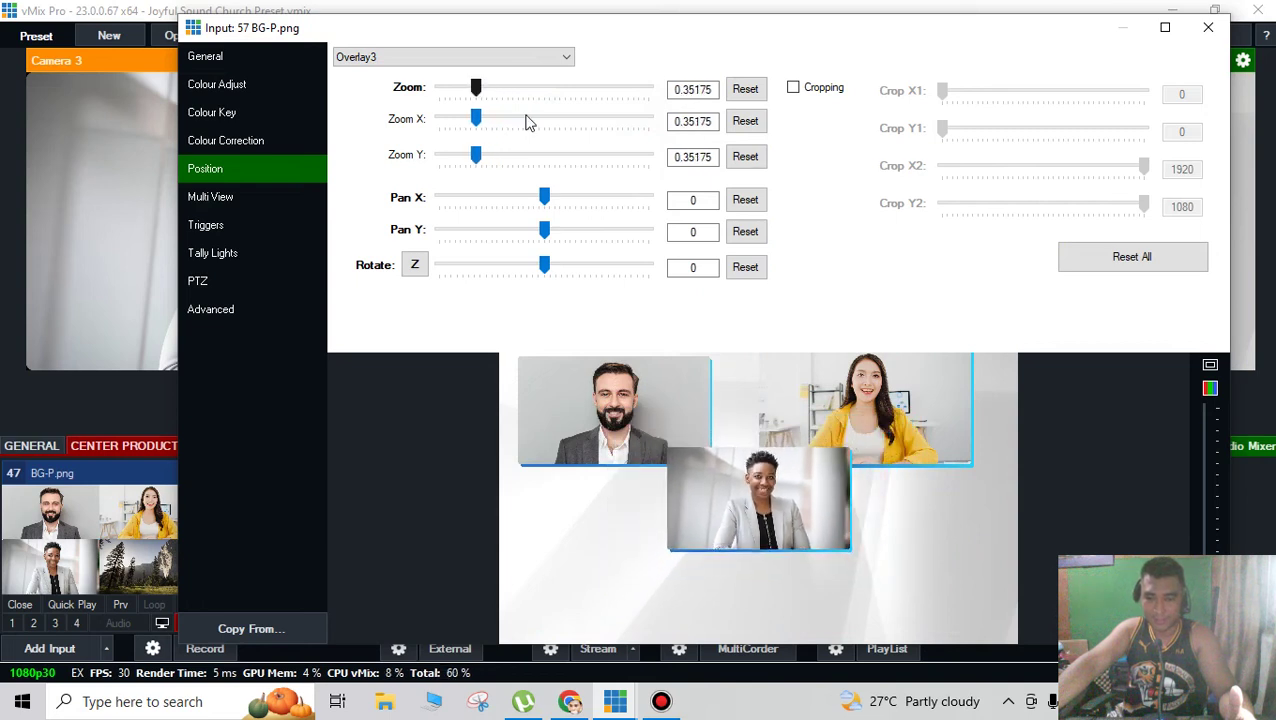
mouse_move(763, 575)
mouse_down()
mouse_move(698, 575)
mouse_move(600, 605)
mouse_move(735, 570)
mouse_move(738, 580)
mouse_up()
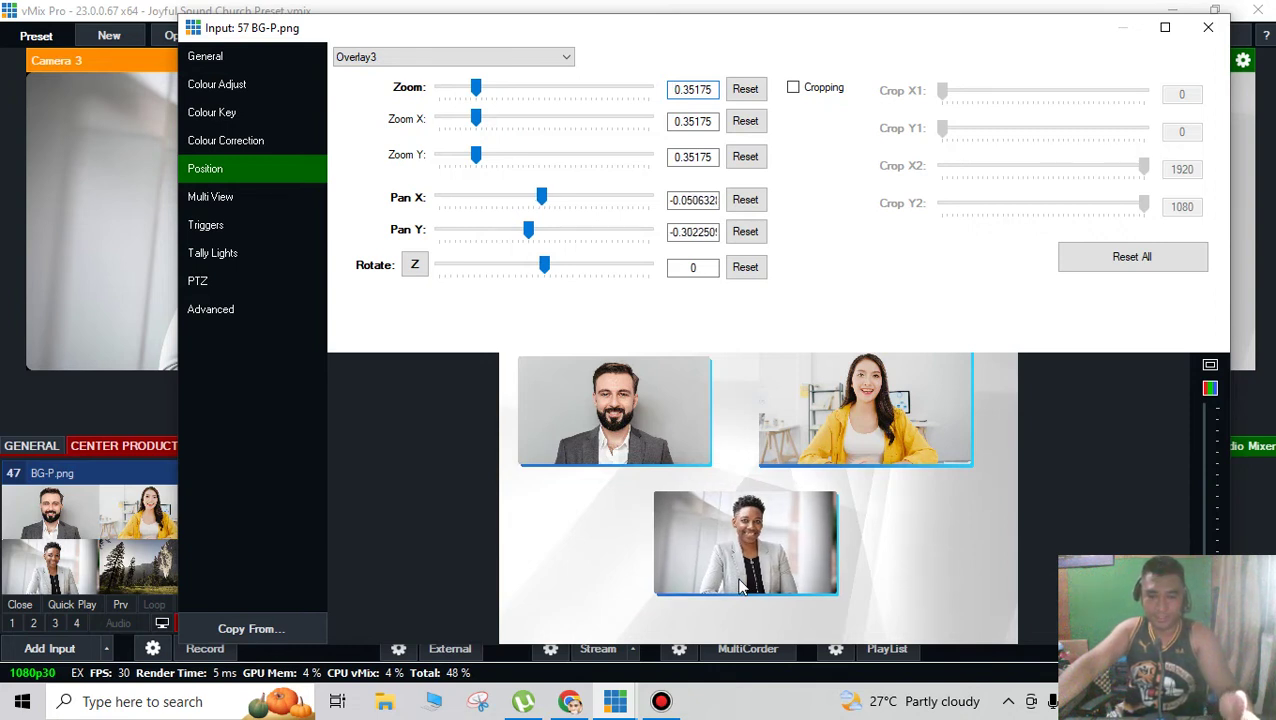
drag(740, 586, 741, 590)
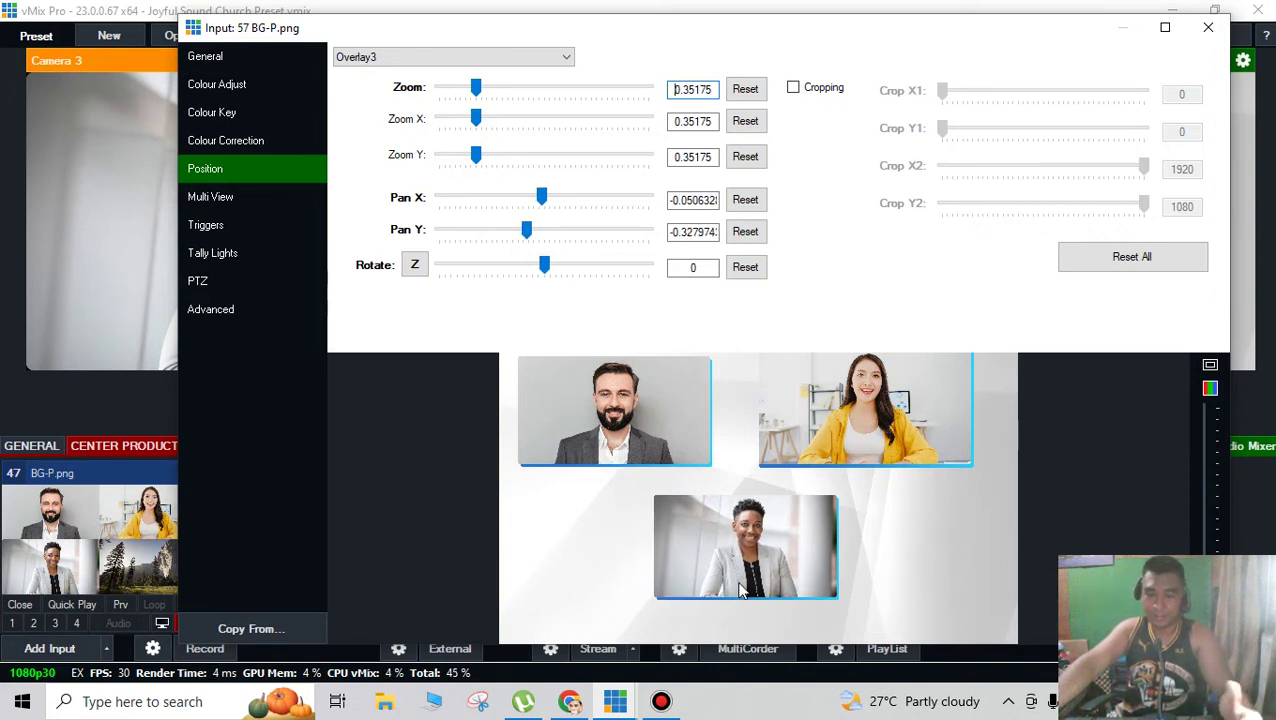
click(1208, 27)
- Set input 57 BG-P.png's Mouse Click Action to Transition2 in its General settings
click(483, 566)
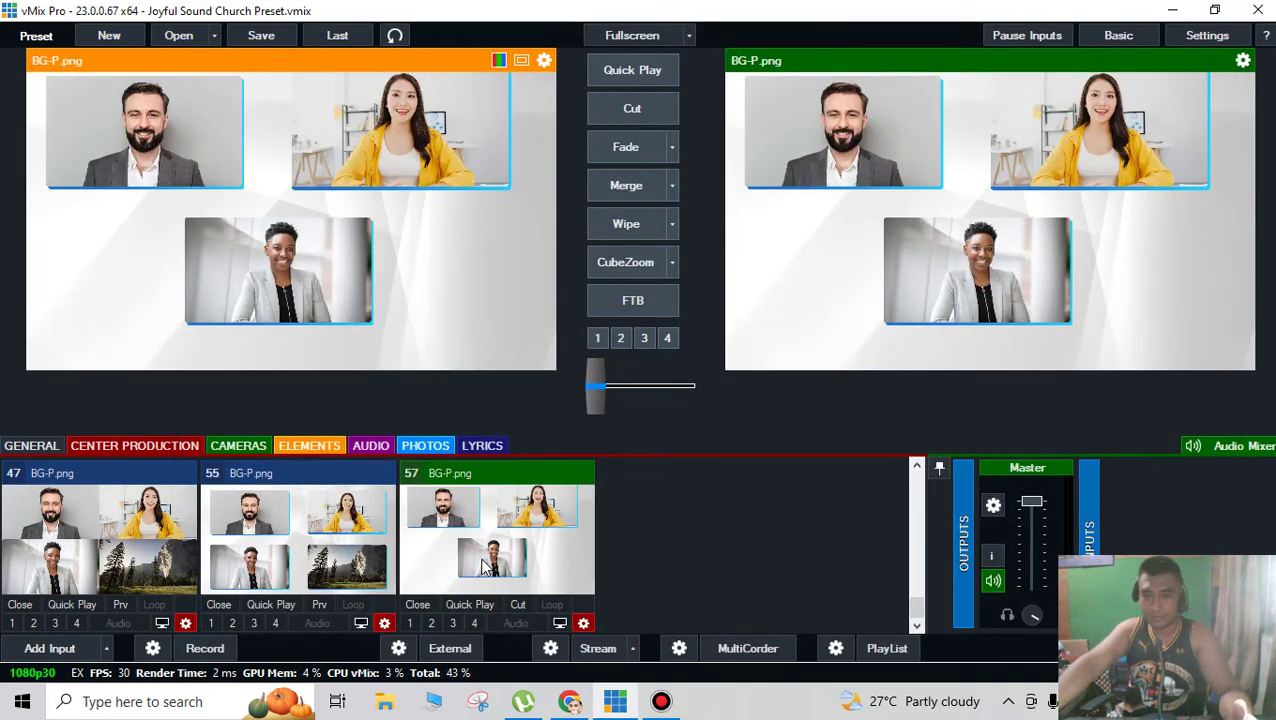
click(591, 622)
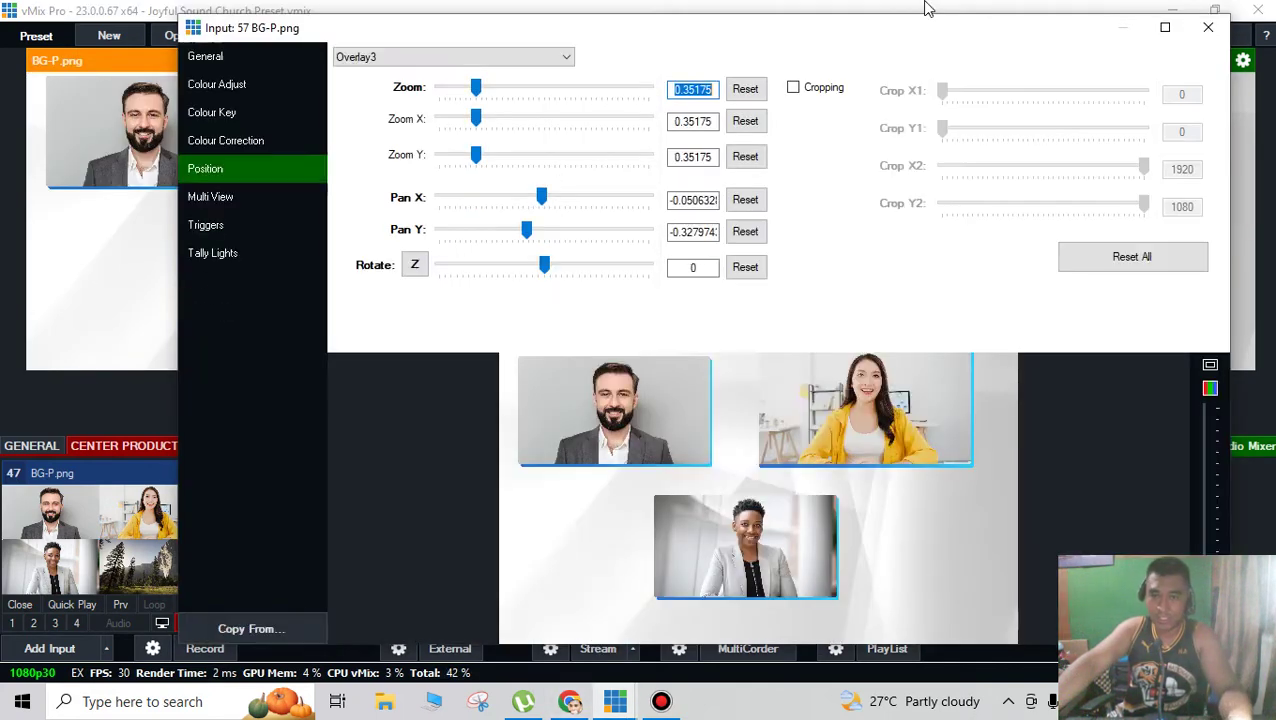
click(234, 58)
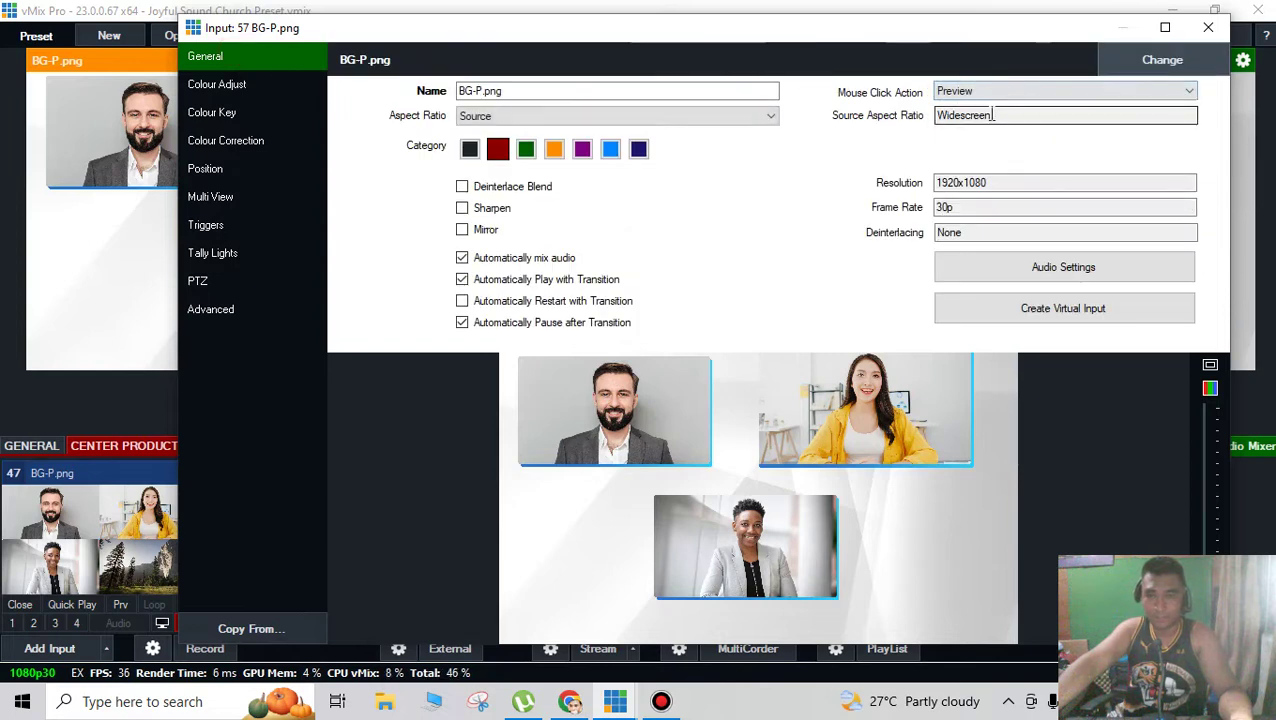
click(988, 92)
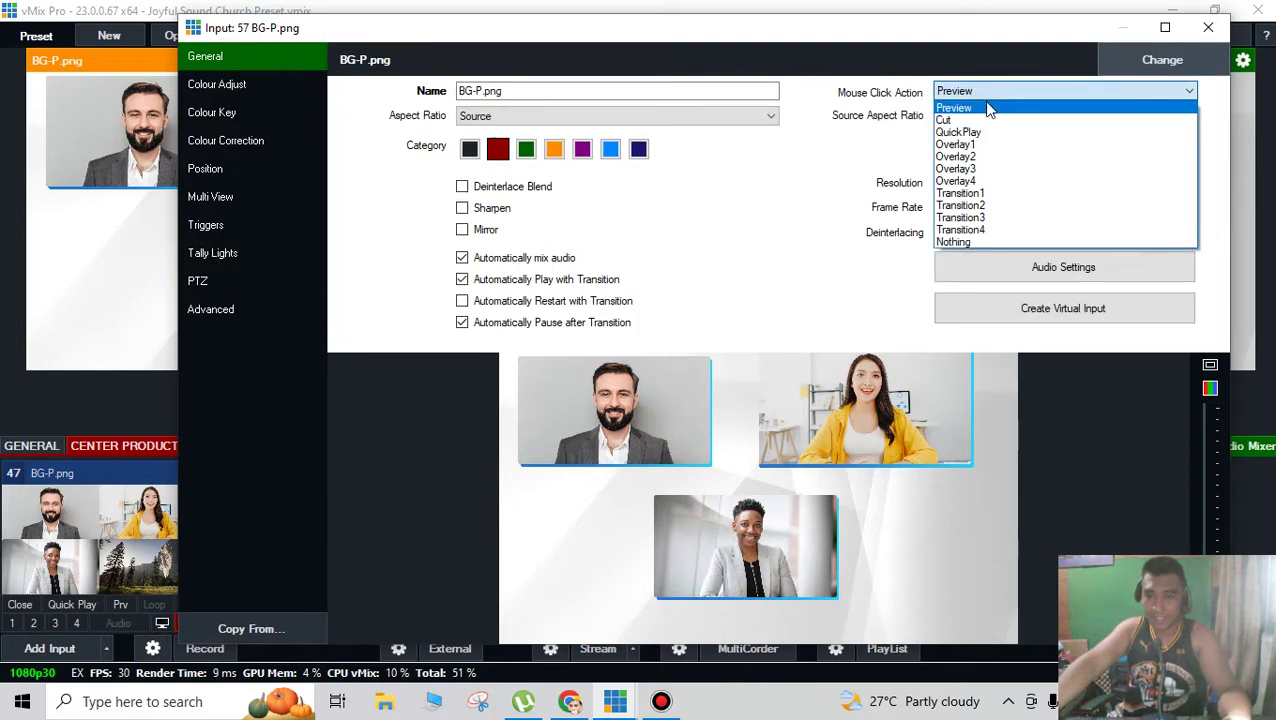
click(981, 207)
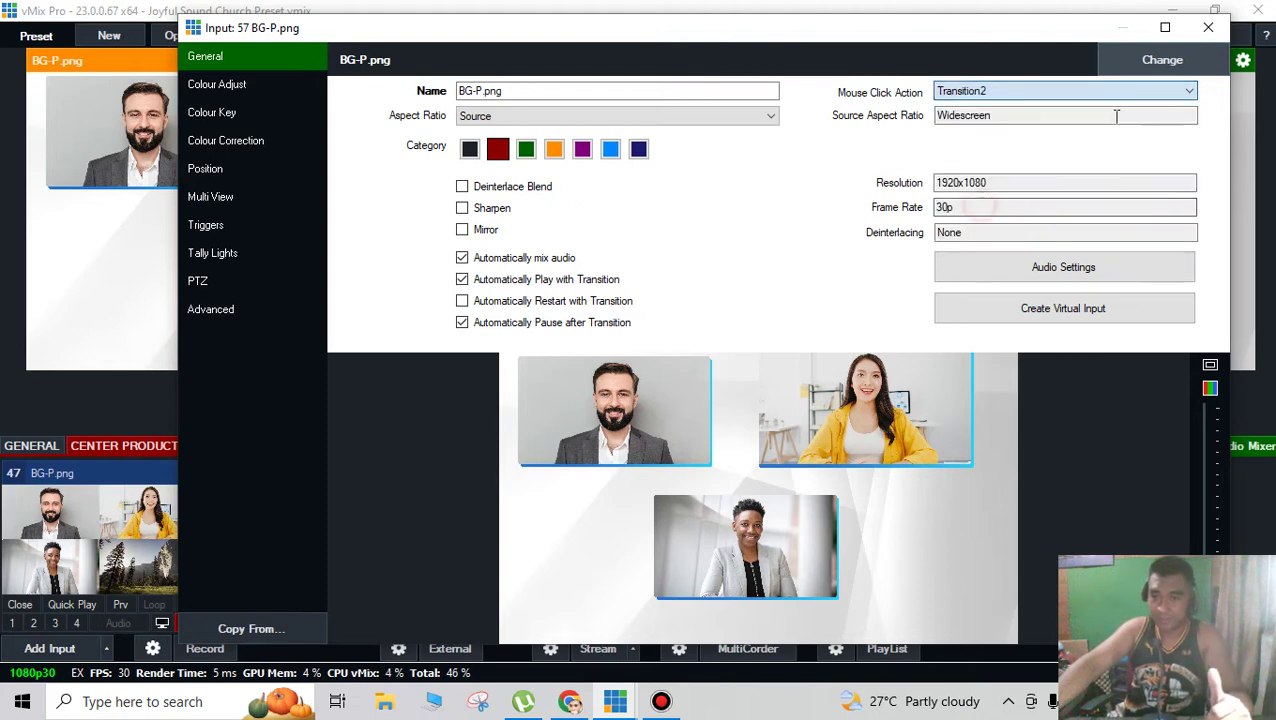
click(1209, 31)
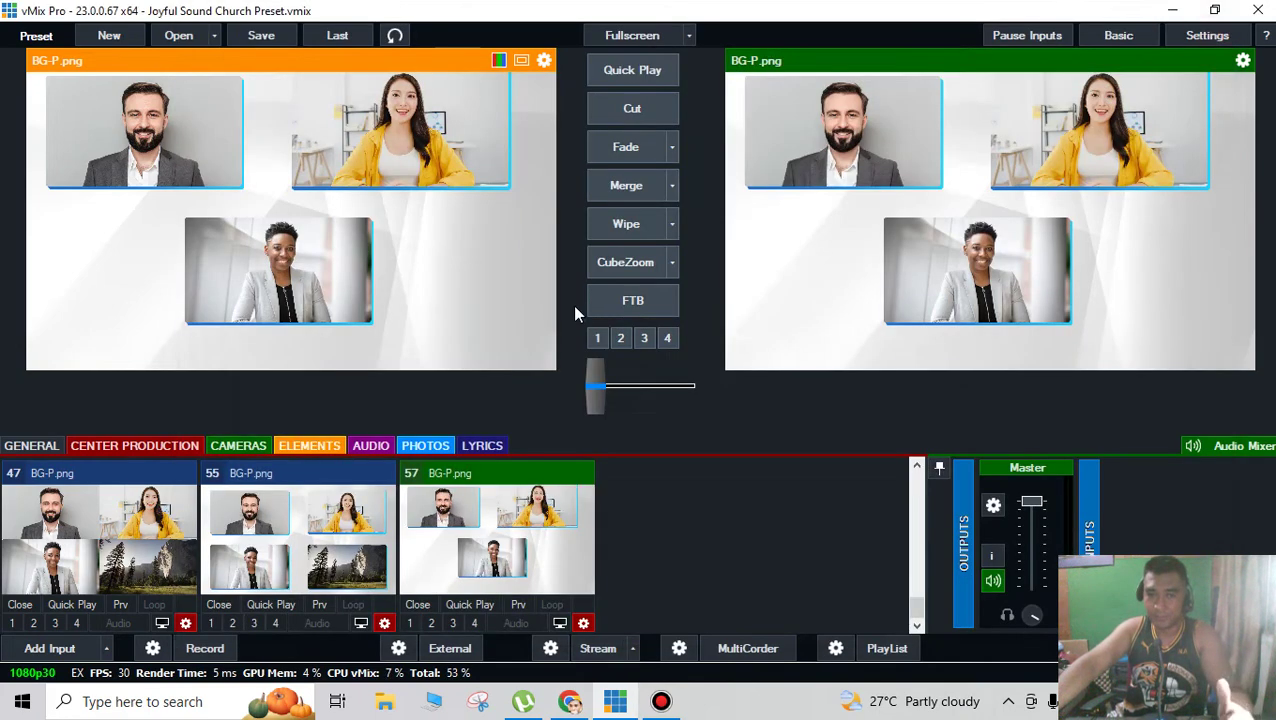
- Test click transitions by sending input 57, Talent, Guest, Guest 2 and Talent+Gts to program
click(541, 542)
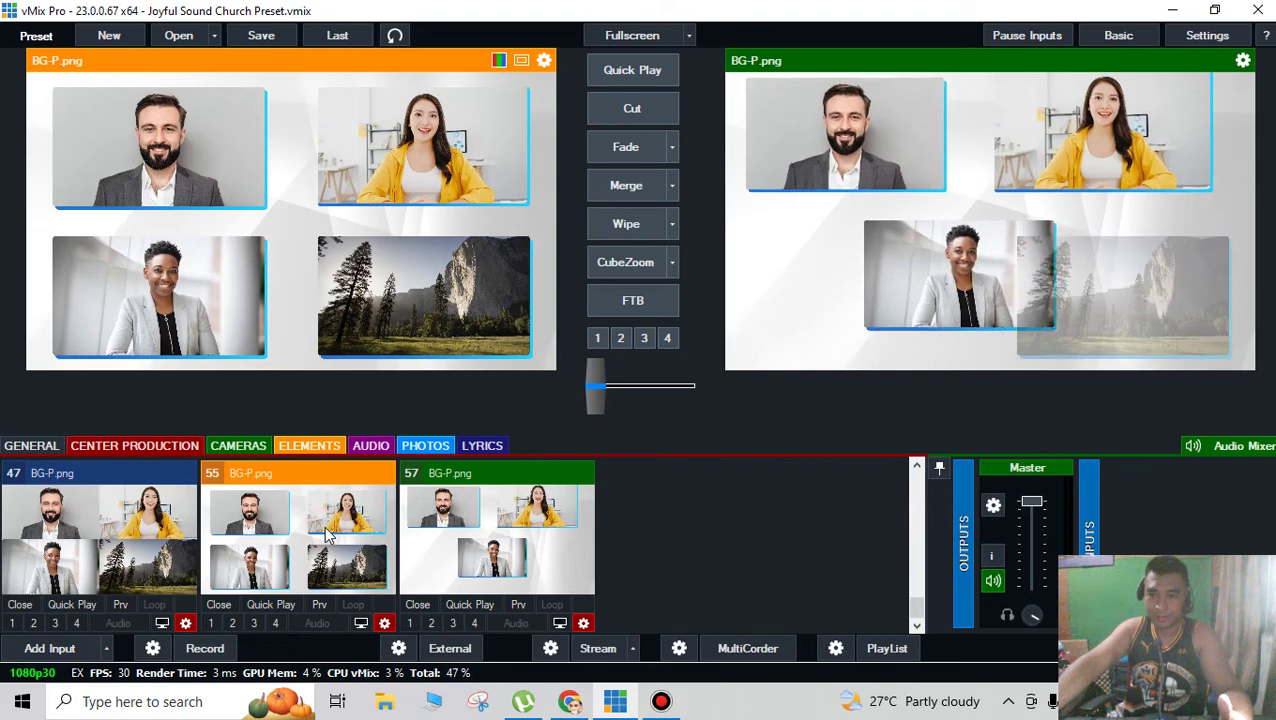
click(450, 543)
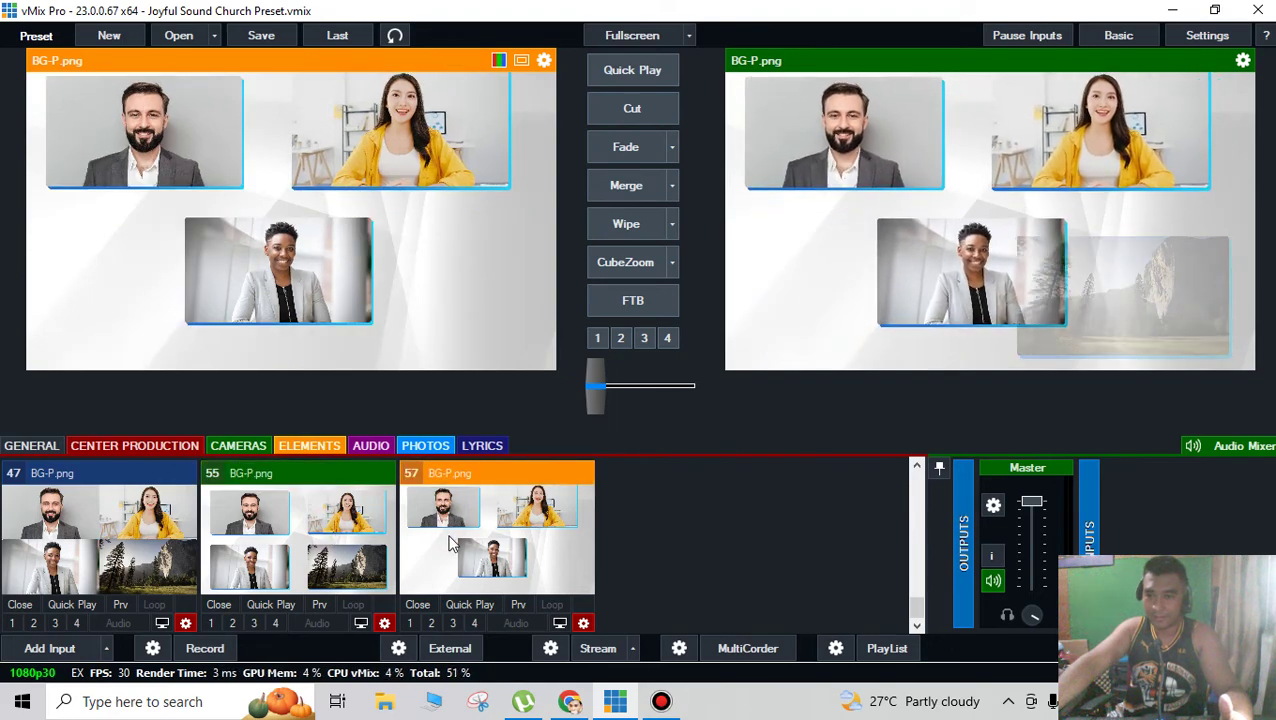
scroll(148, 540, up, 10)
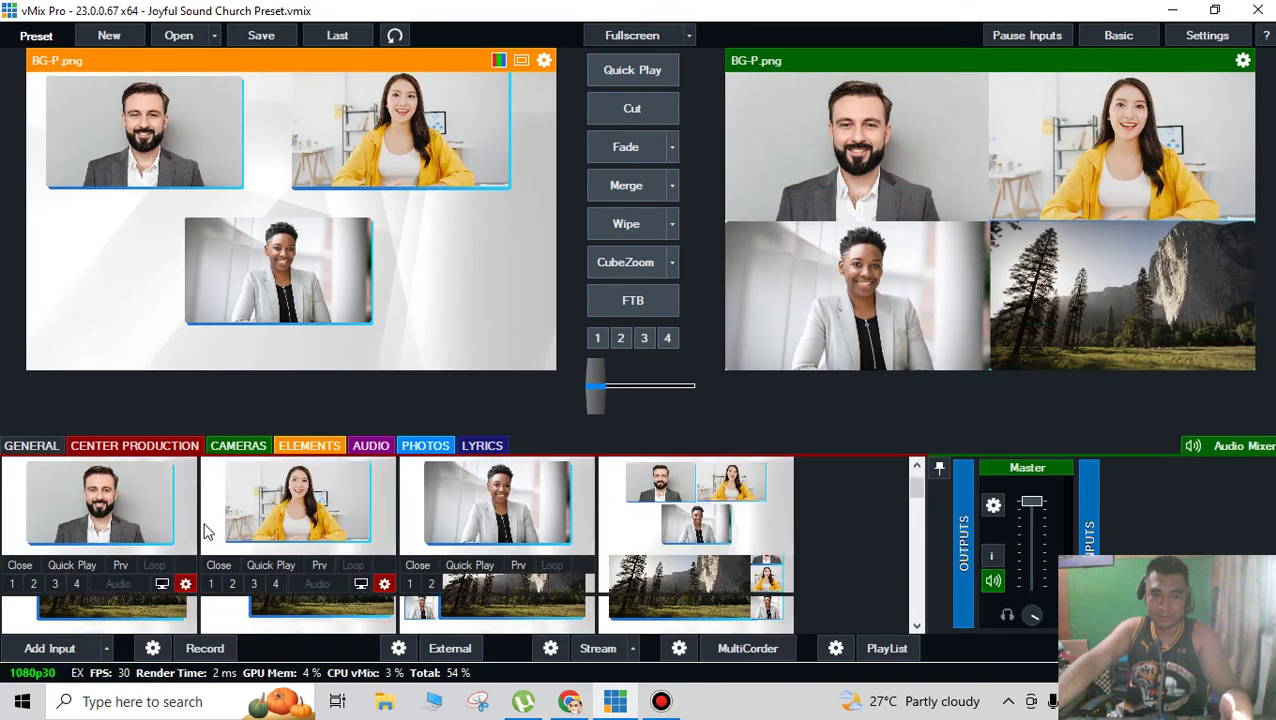
click(118, 538)
click(118, 538)
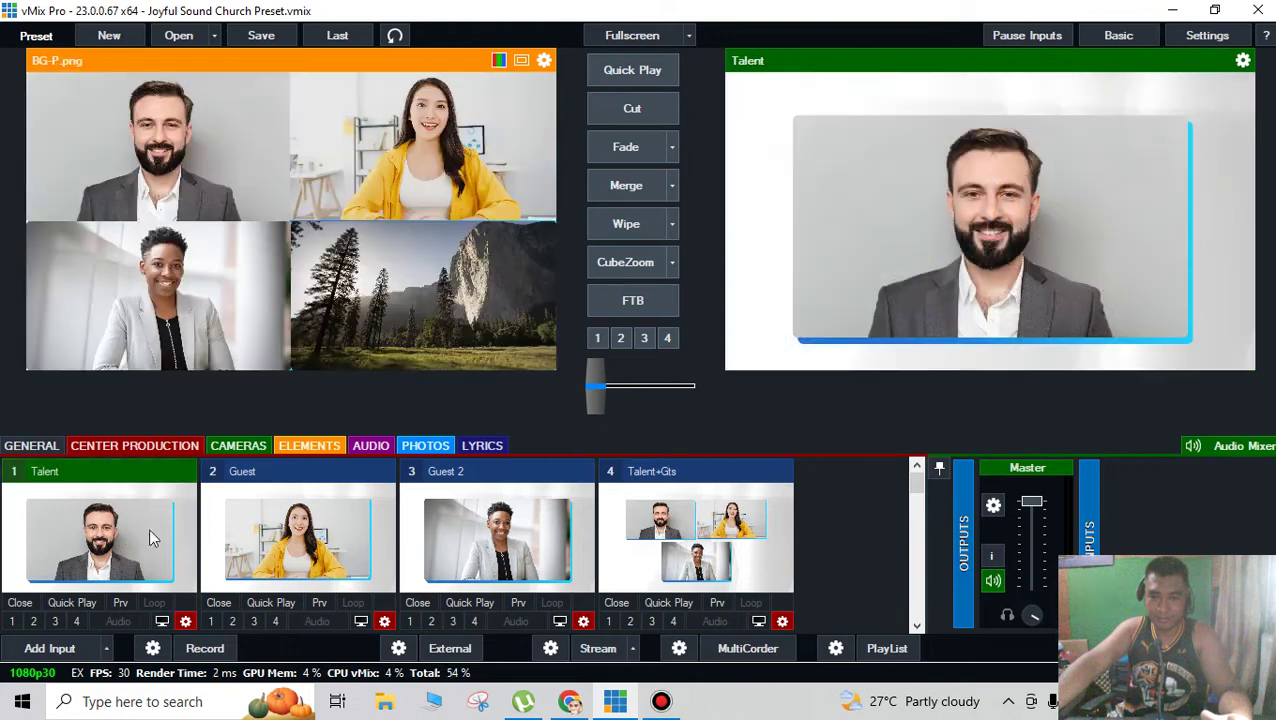
double_click(322, 530)
double_click(466, 522)
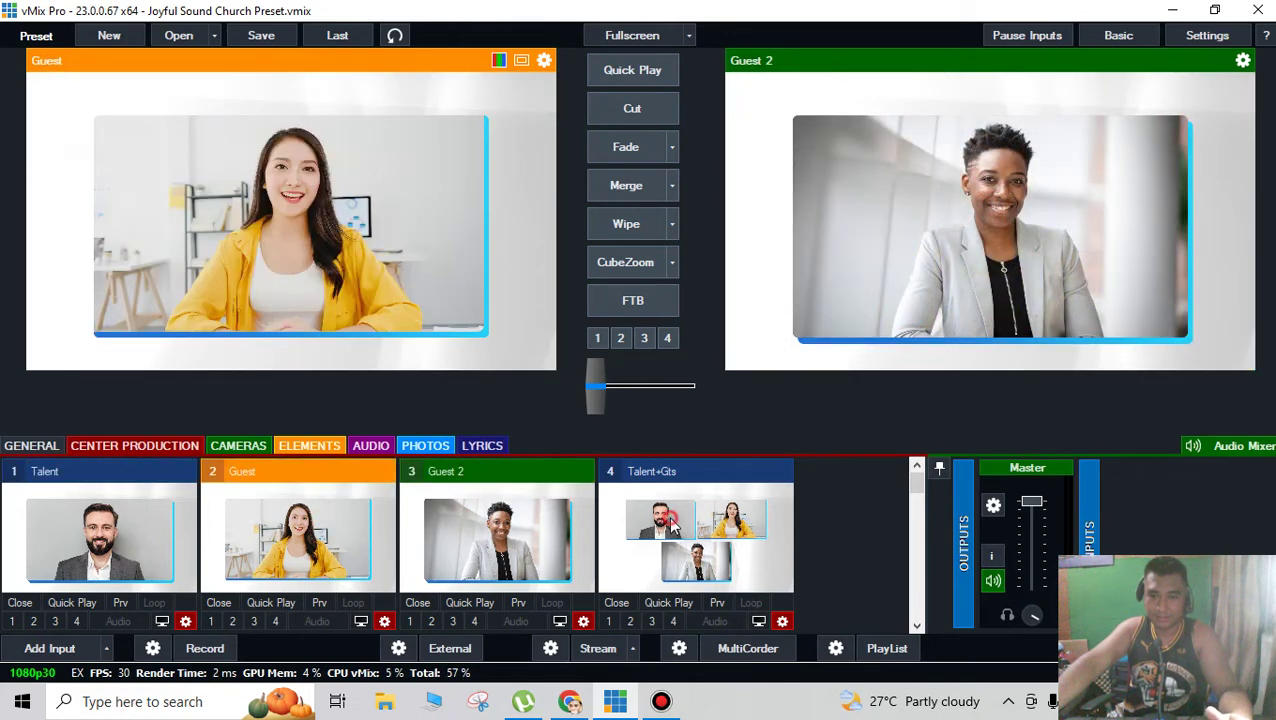
double_click(672, 527)
- Cycle the Gallery layouts, leaving Guest-2+Gallery (Left) on air, then list the Photos inputs
scroll(657, 537, down, 2)
scroll(400, 588, up, 2)
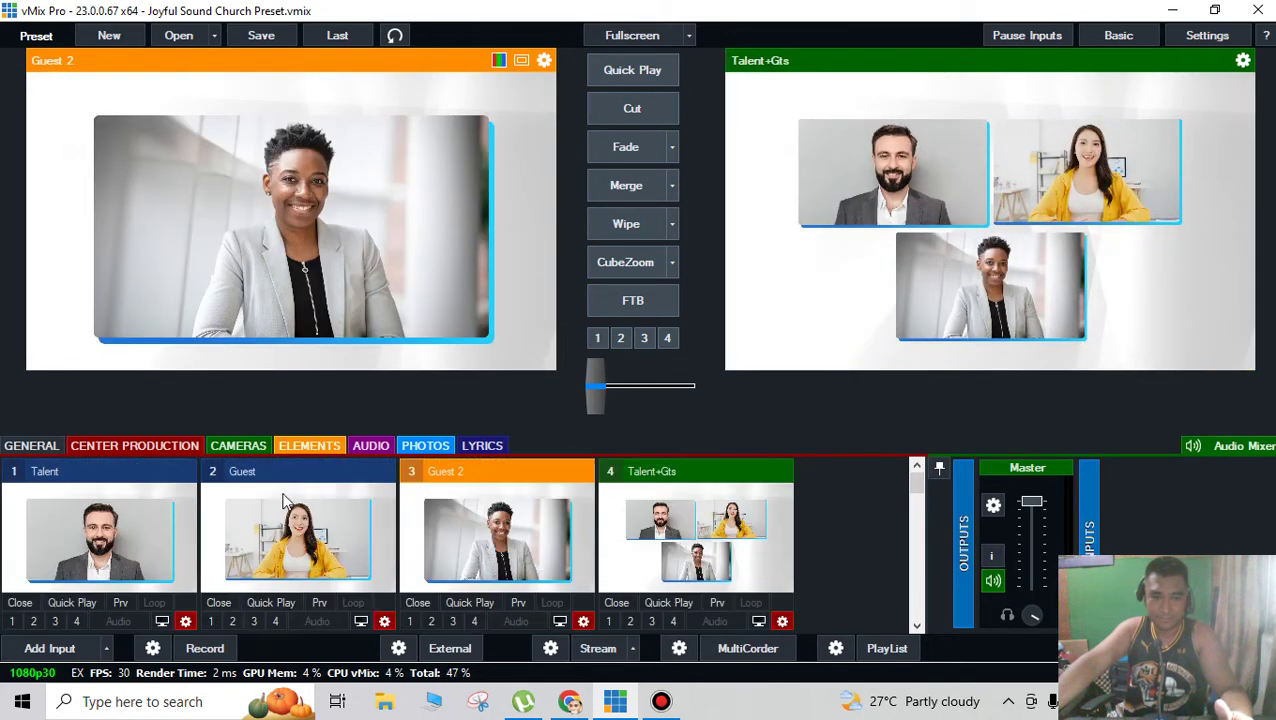
scroll(237, 522, down, 4)
scroll(230, 525, down, 4)
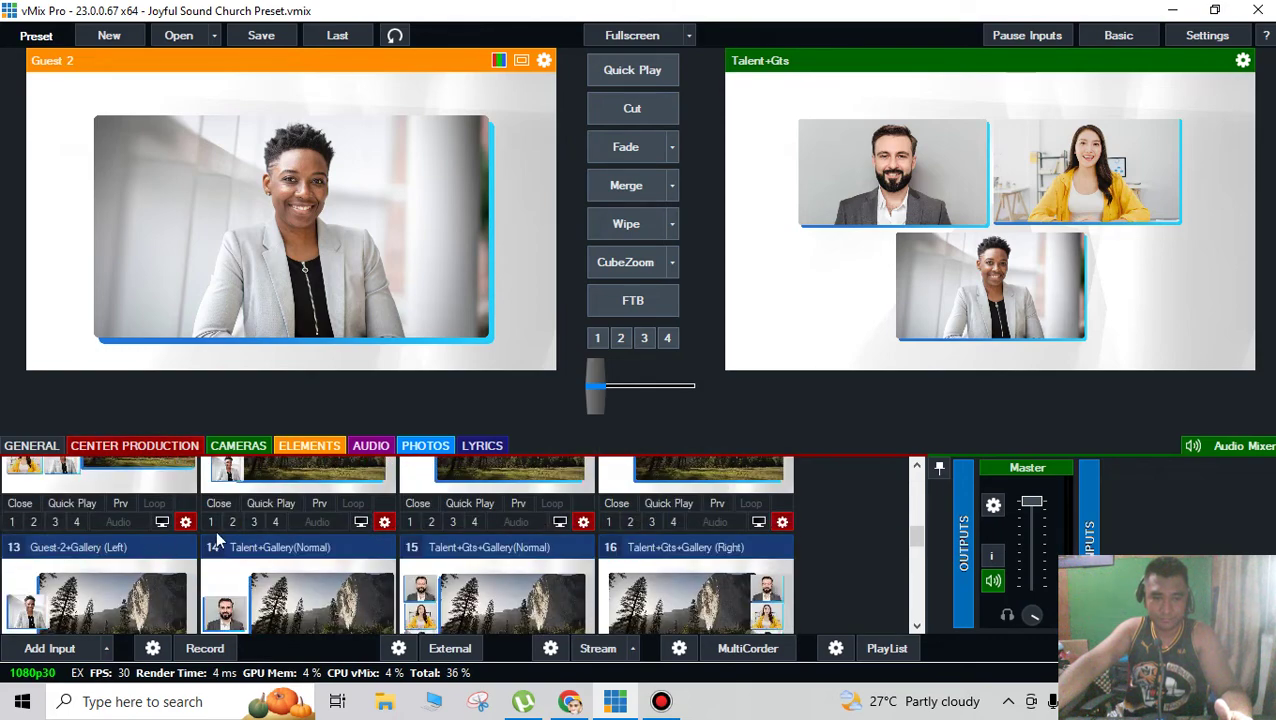
double_click(283, 520)
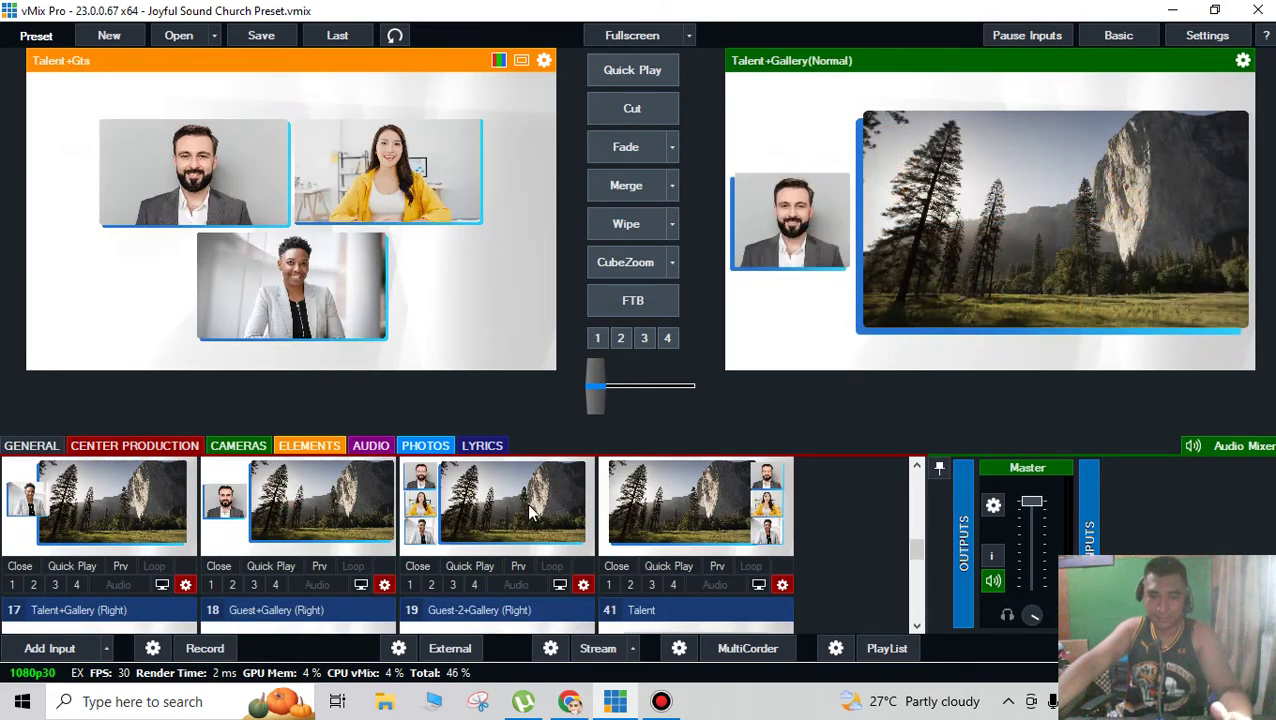
double_click(545, 505)
double_click(665, 515)
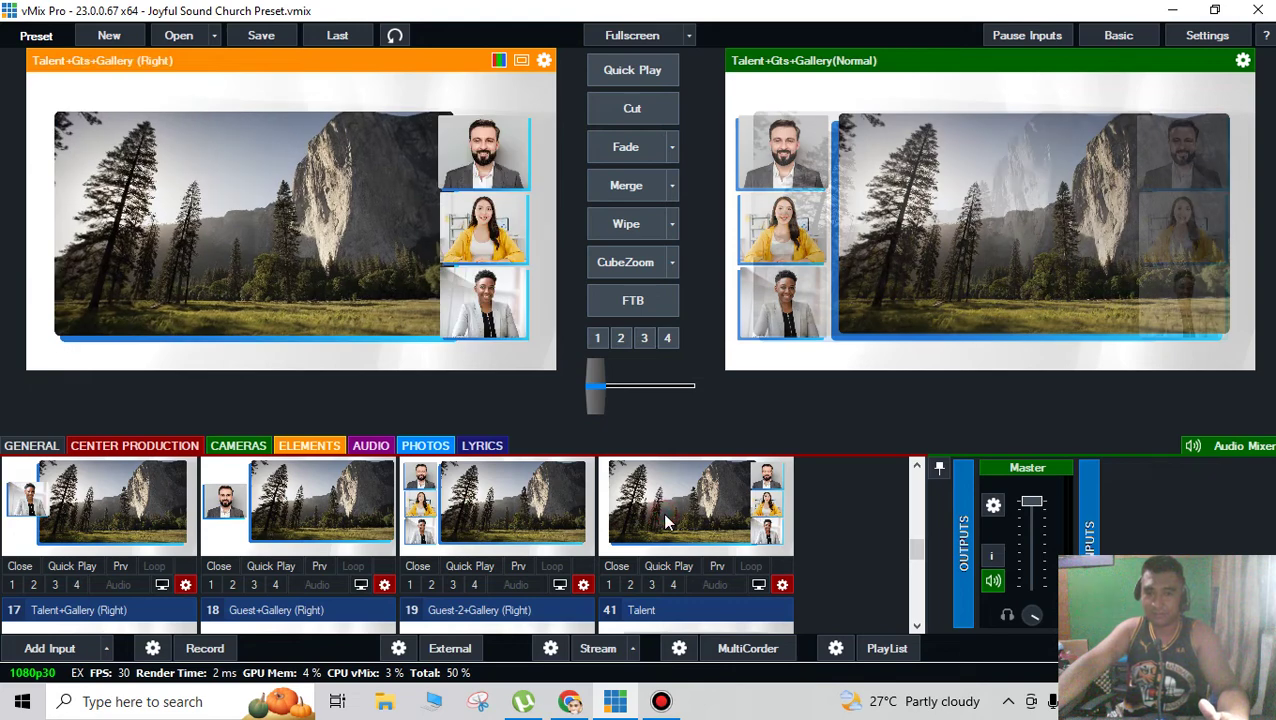
click(50, 505)
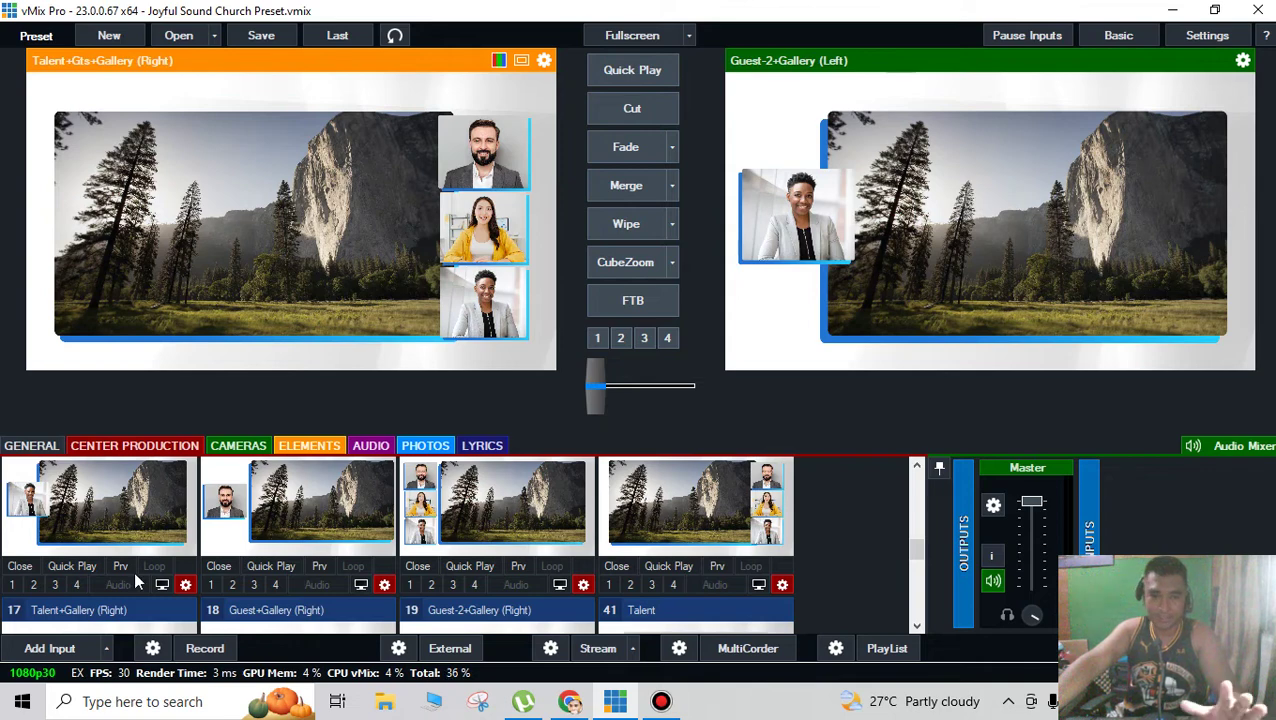
scroll(310, 520, up, 3)
click(435, 449)
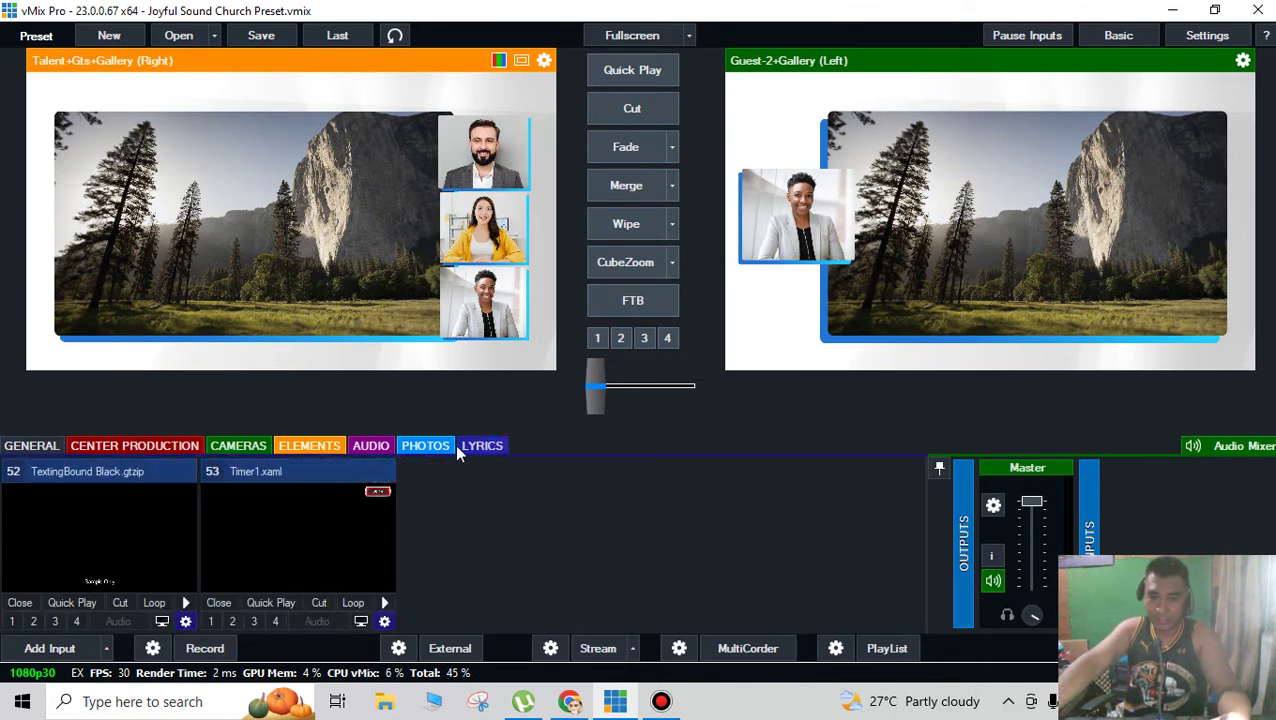
- Browse the audio and camera input groups, then return to Center Production and scroll to the BG-P.png inputs
click(369, 444)
click(238, 447)
click(190, 447)
scroll(630, 515, down, 2)
scroll(630, 515, down, 5)
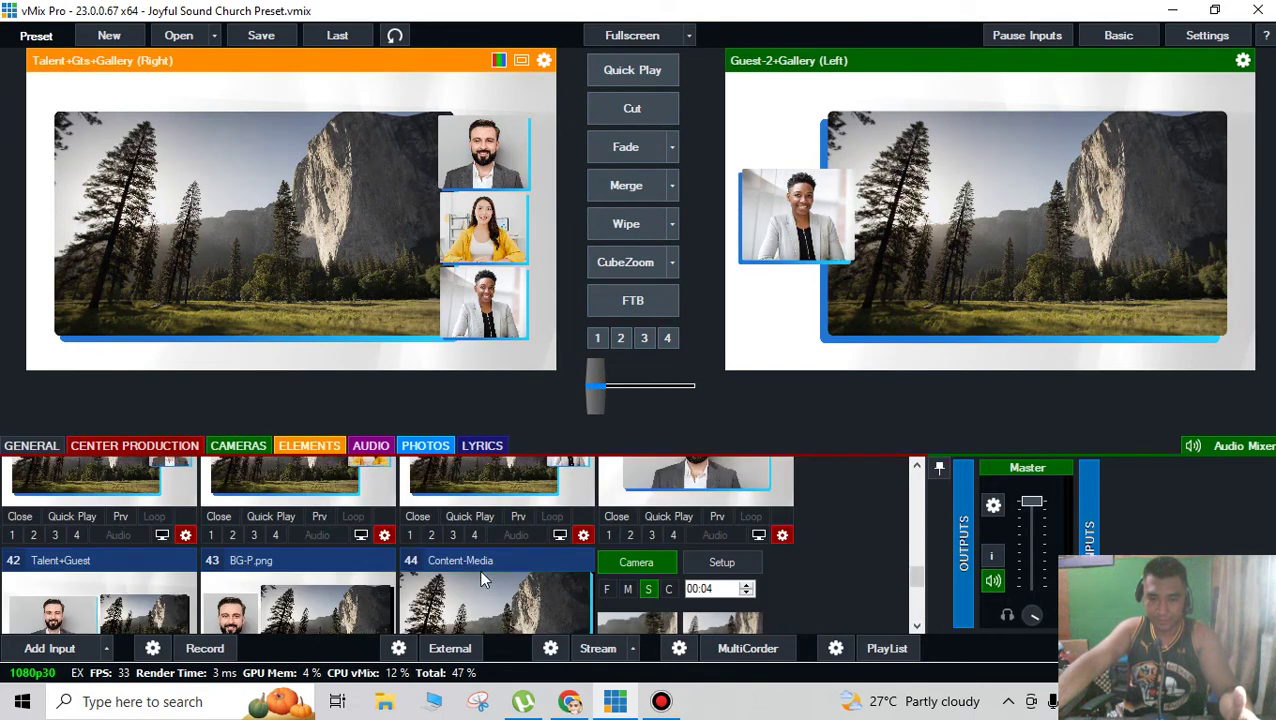
scroll(447, 590, up, 2)
scroll(447, 589, down, 3)
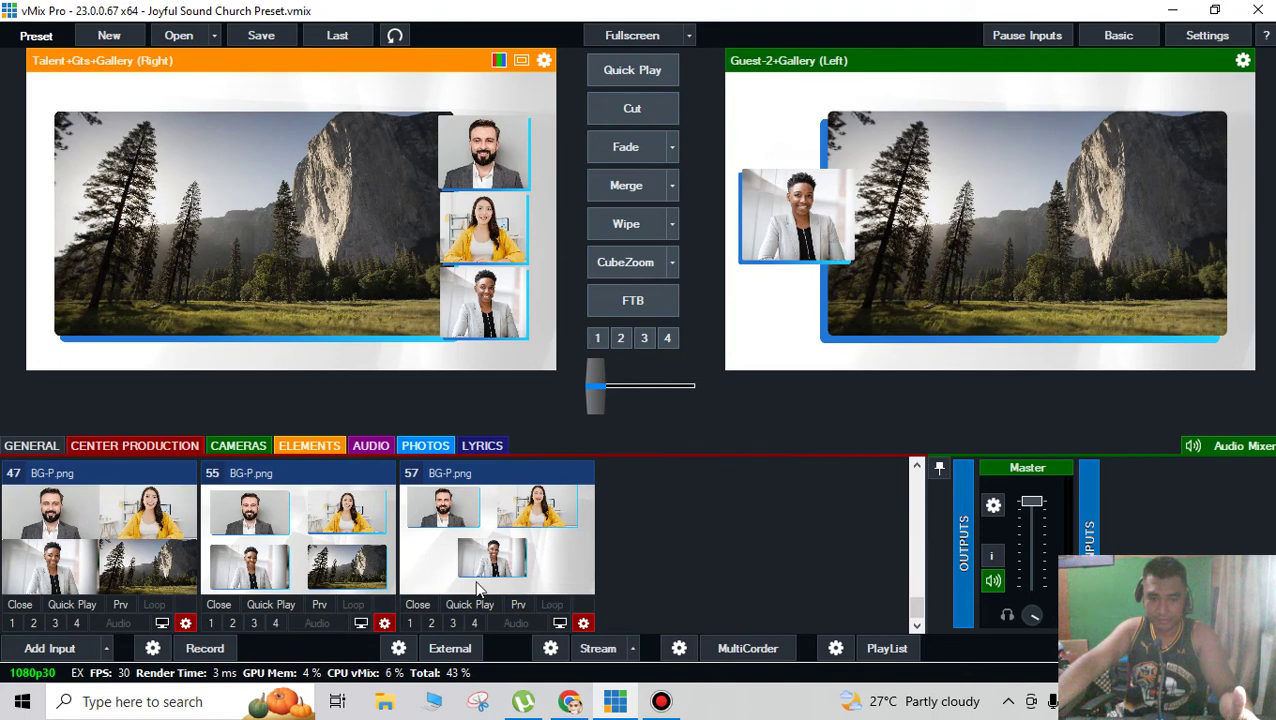
- Cycle BG-P.png inputs 57 and 55 through Program, ending with input 55's four-box layout transitioned
double_click(478, 548)
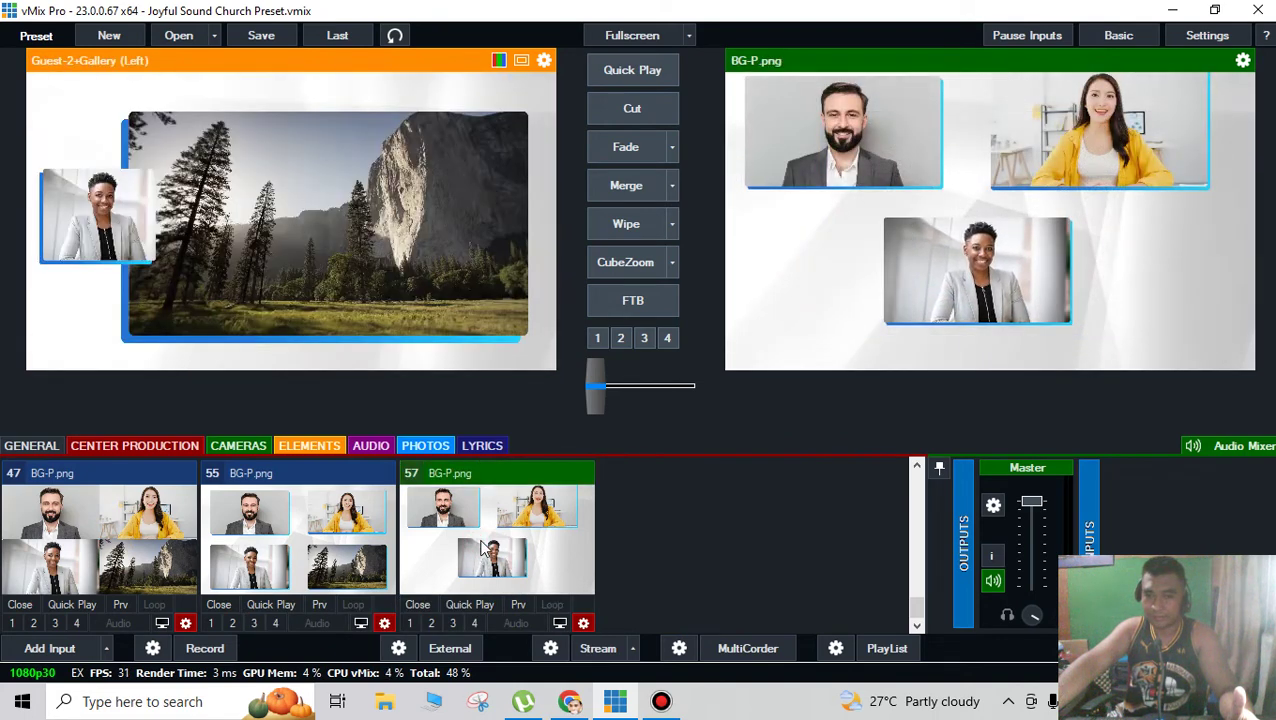
double_click(295, 550)
click(490, 562)
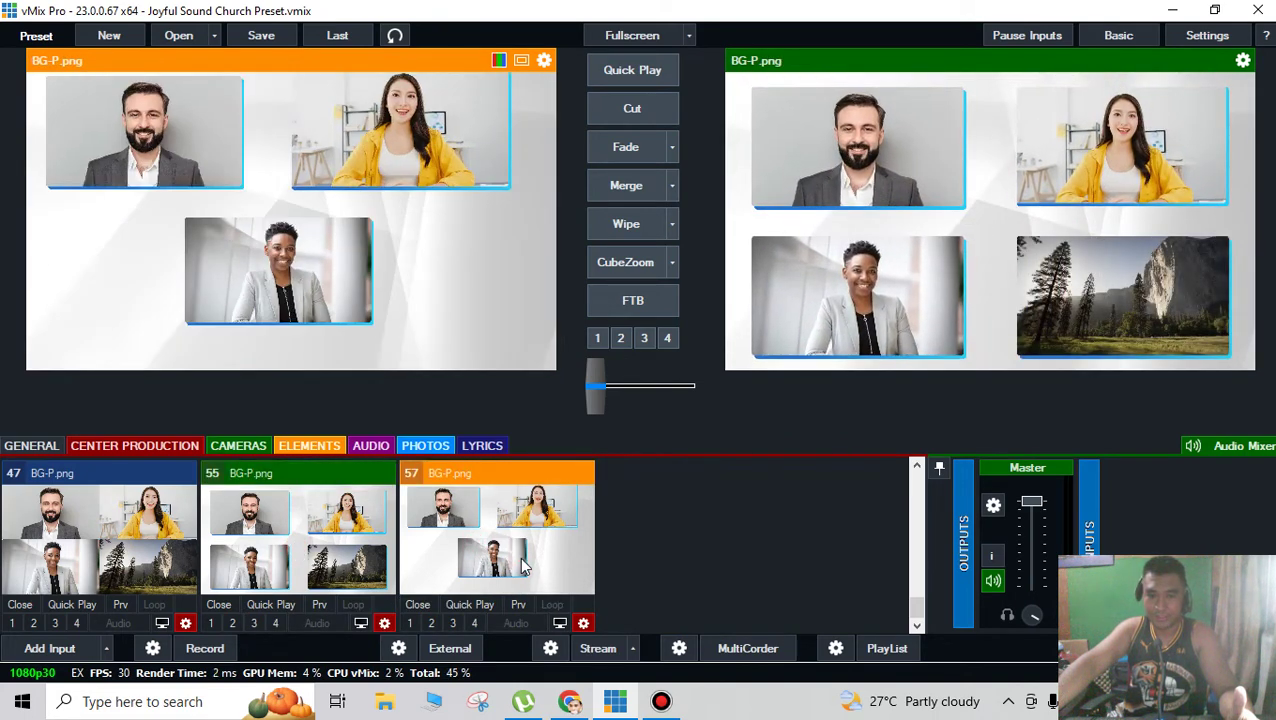
click(522, 566)
click(204, 549)
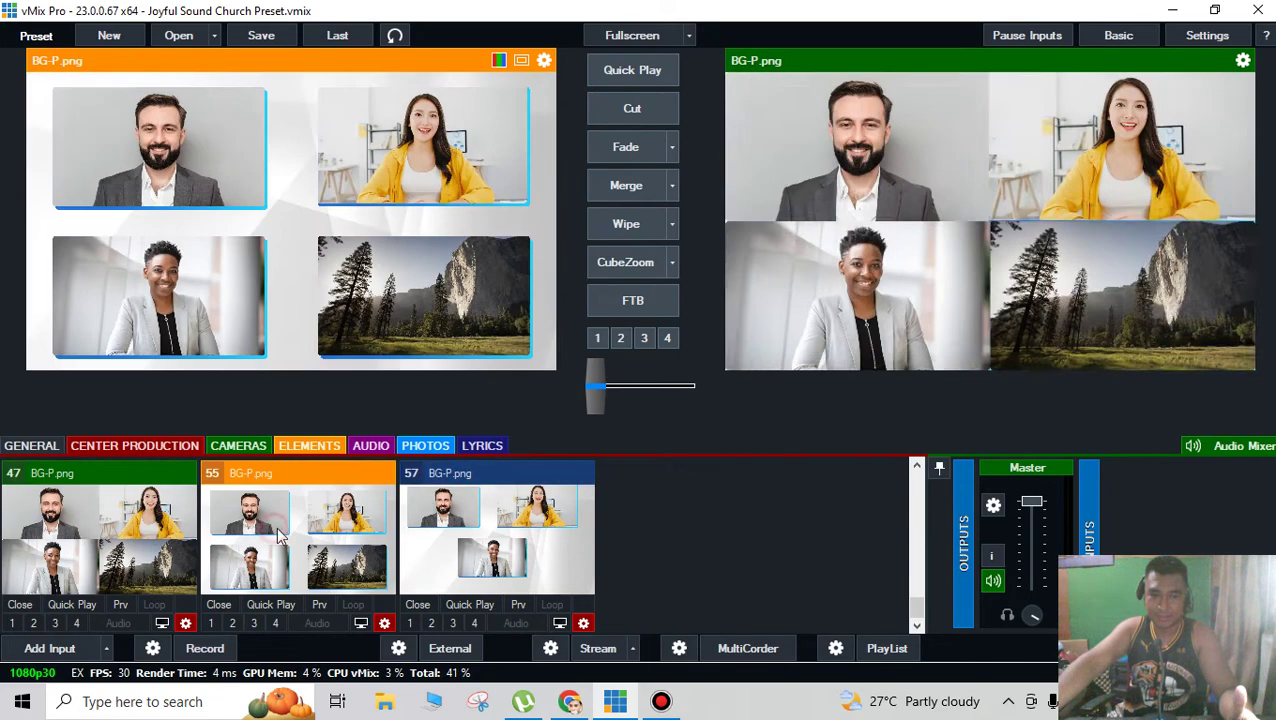